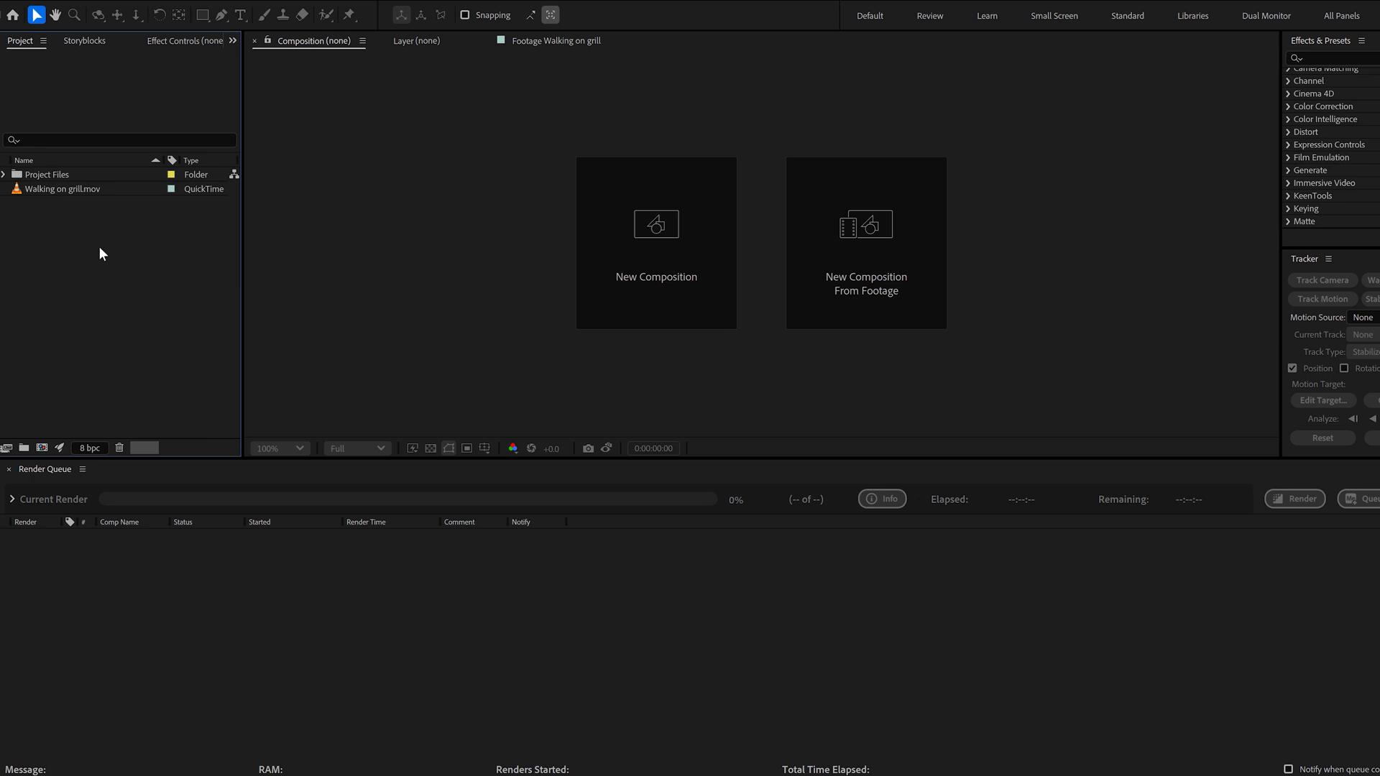
Build the 'Walking on grill 2' composition from Walking on grill.mov as its only layer.
{"action": "left_click", "coordinate": [42, 189]}
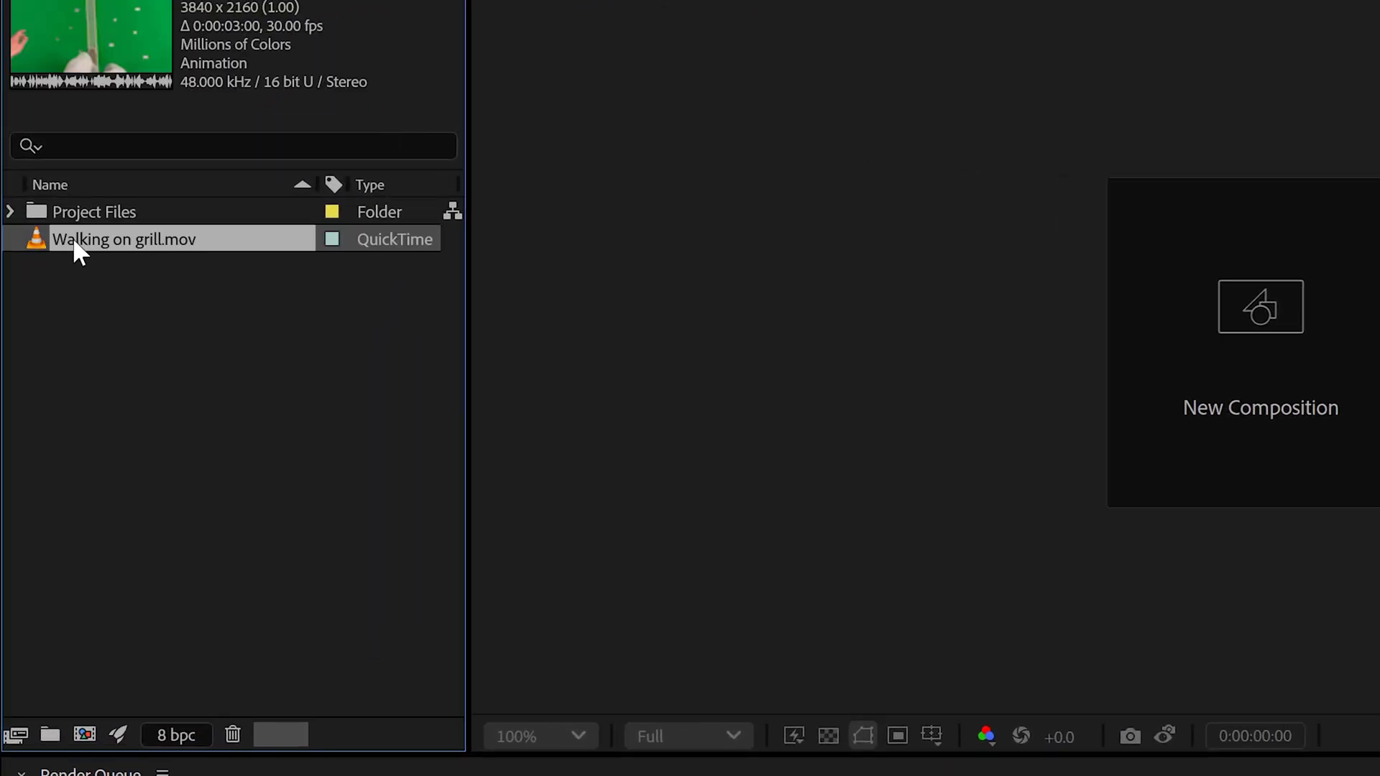
{"action": "left_click_drag", "start_coordinate": [72, 239], "coordinate": [89, 725]}
{"action": "left_click_drag", "start_coordinate": [89, 381], "coordinate": [89, 375]}
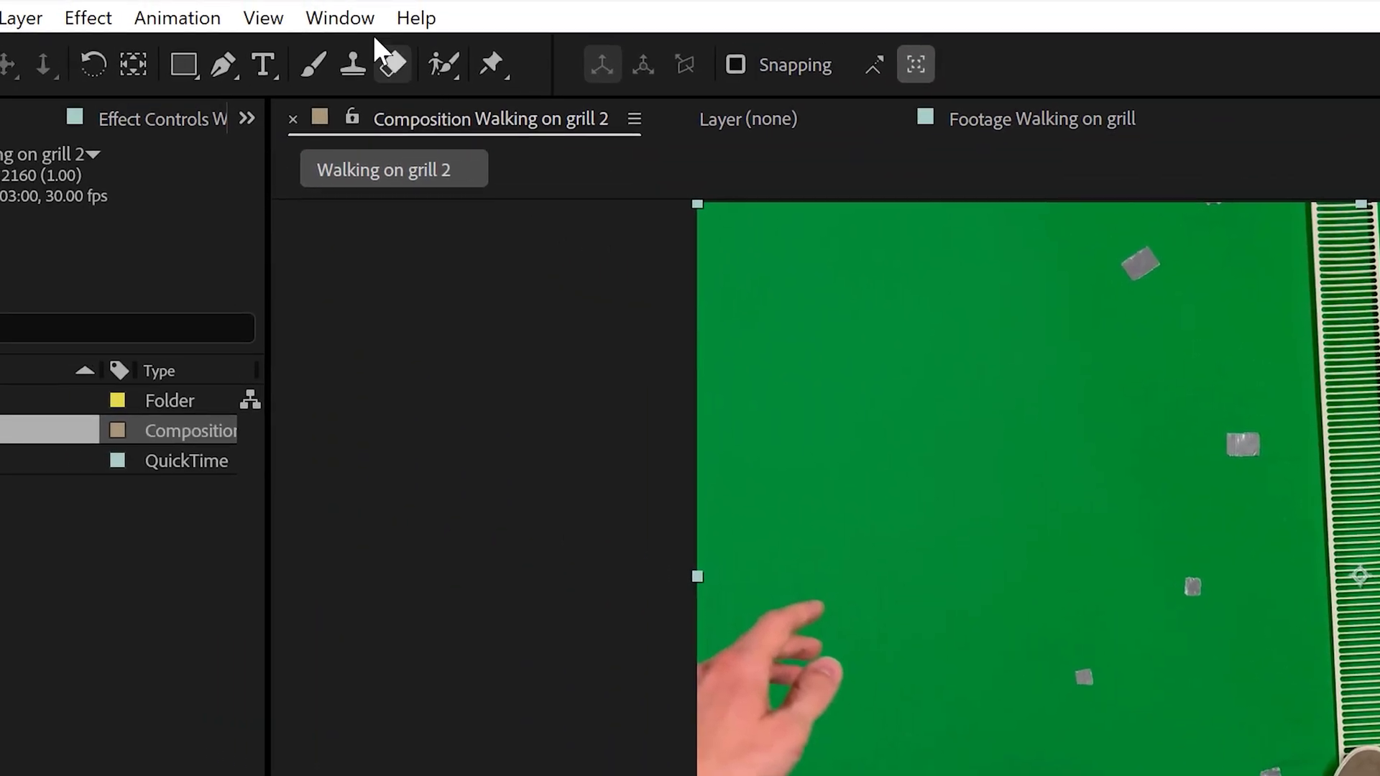
Camera-track the walking clip from the Tracker panel using the Mostly Flat Scene solve method.
{"action": "left_click", "coordinate": [359, 19]}
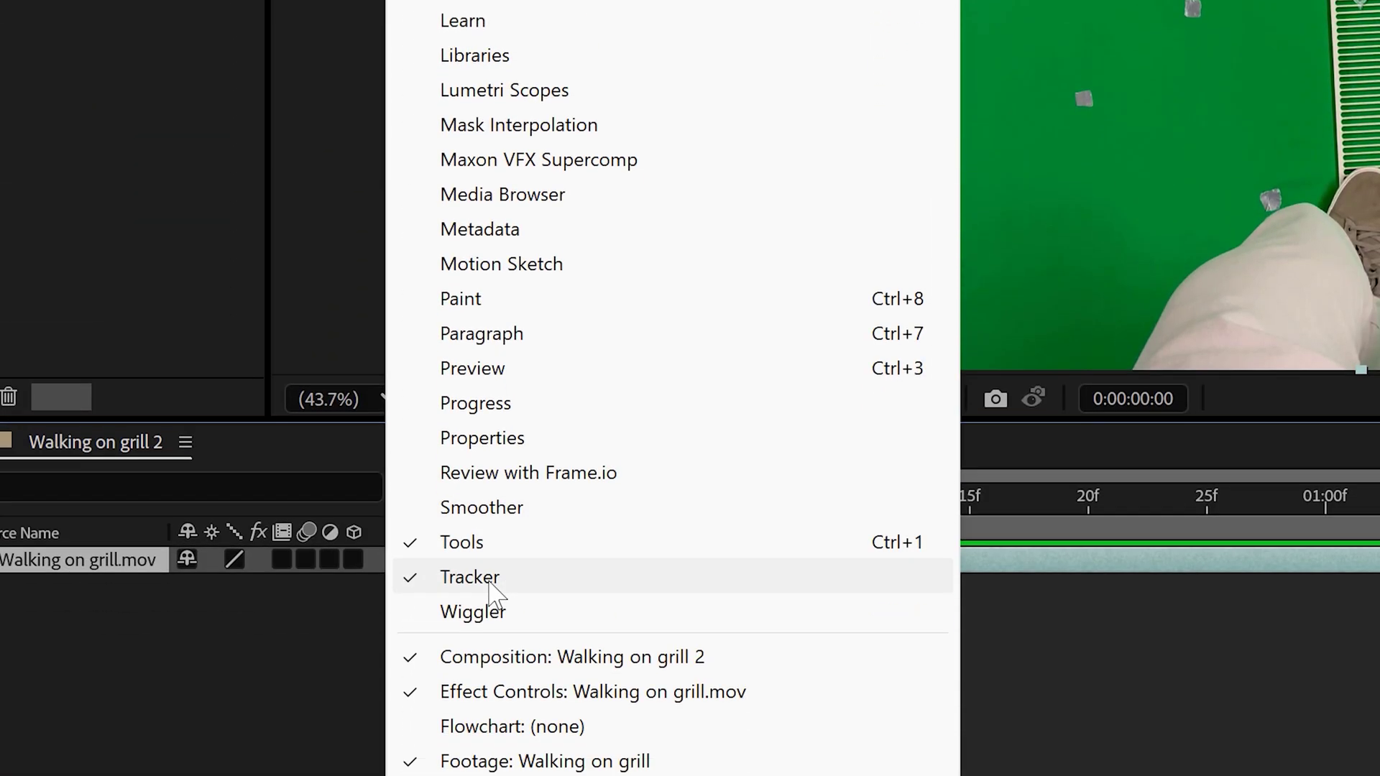
{"action": "left_click", "coordinate": [491, 581]}
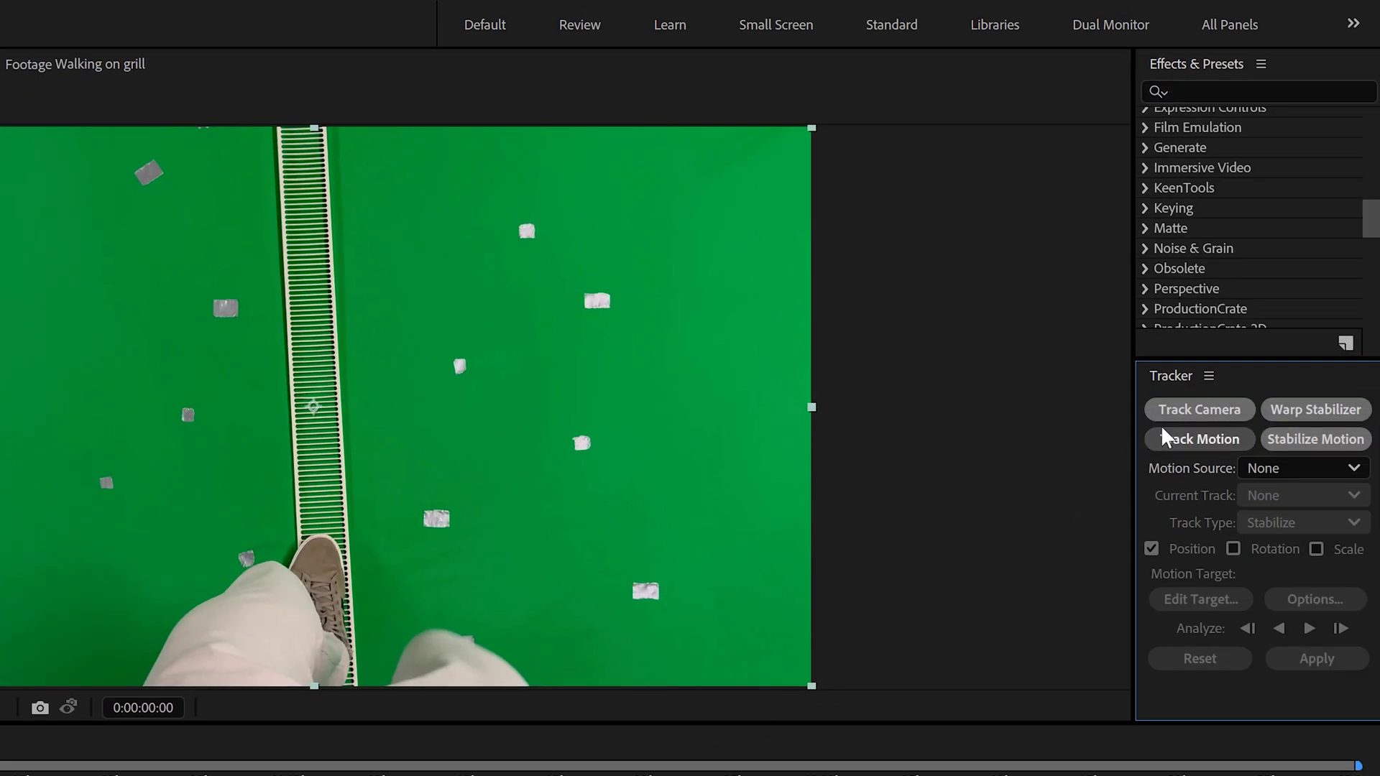
{"action": "left_click", "coordinate": [1176, 412]}
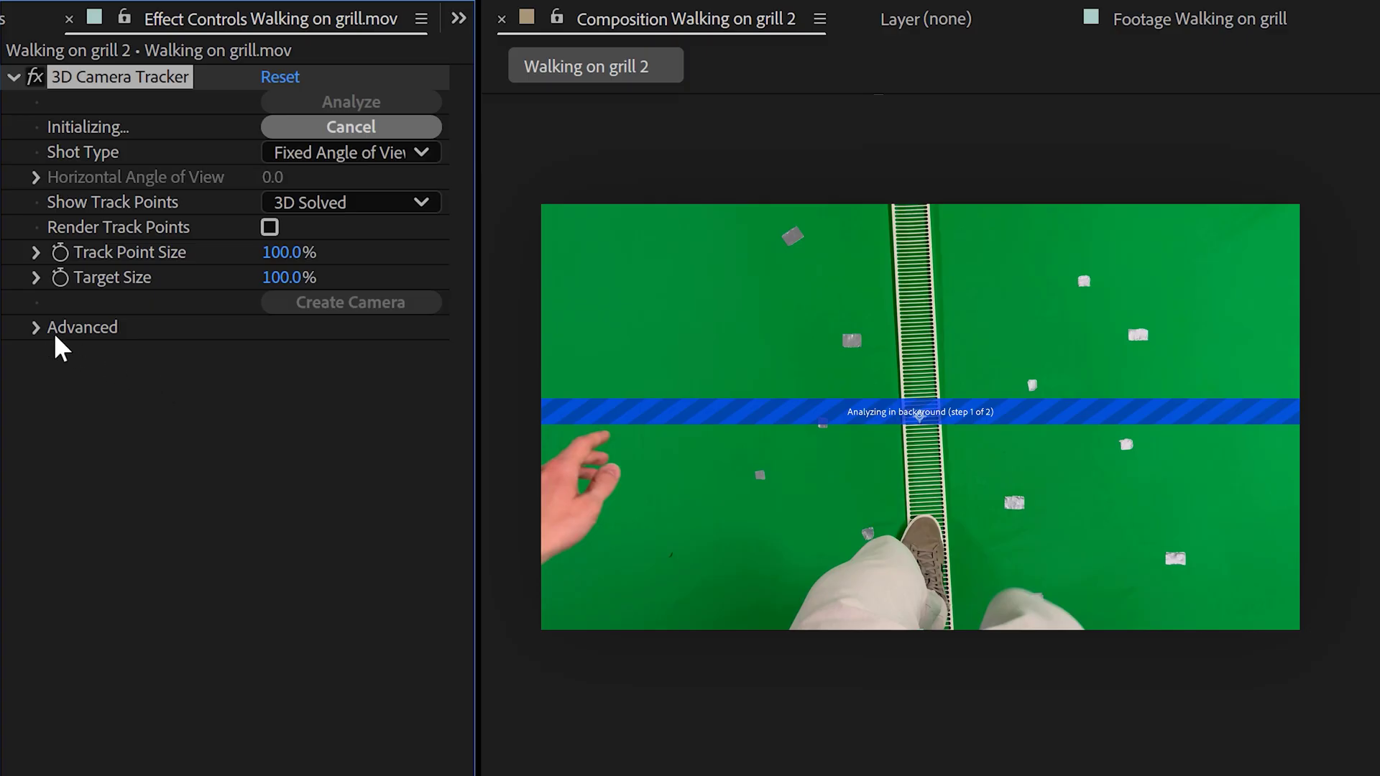
{"action": "left_click", "coordinate": [36, 327]}
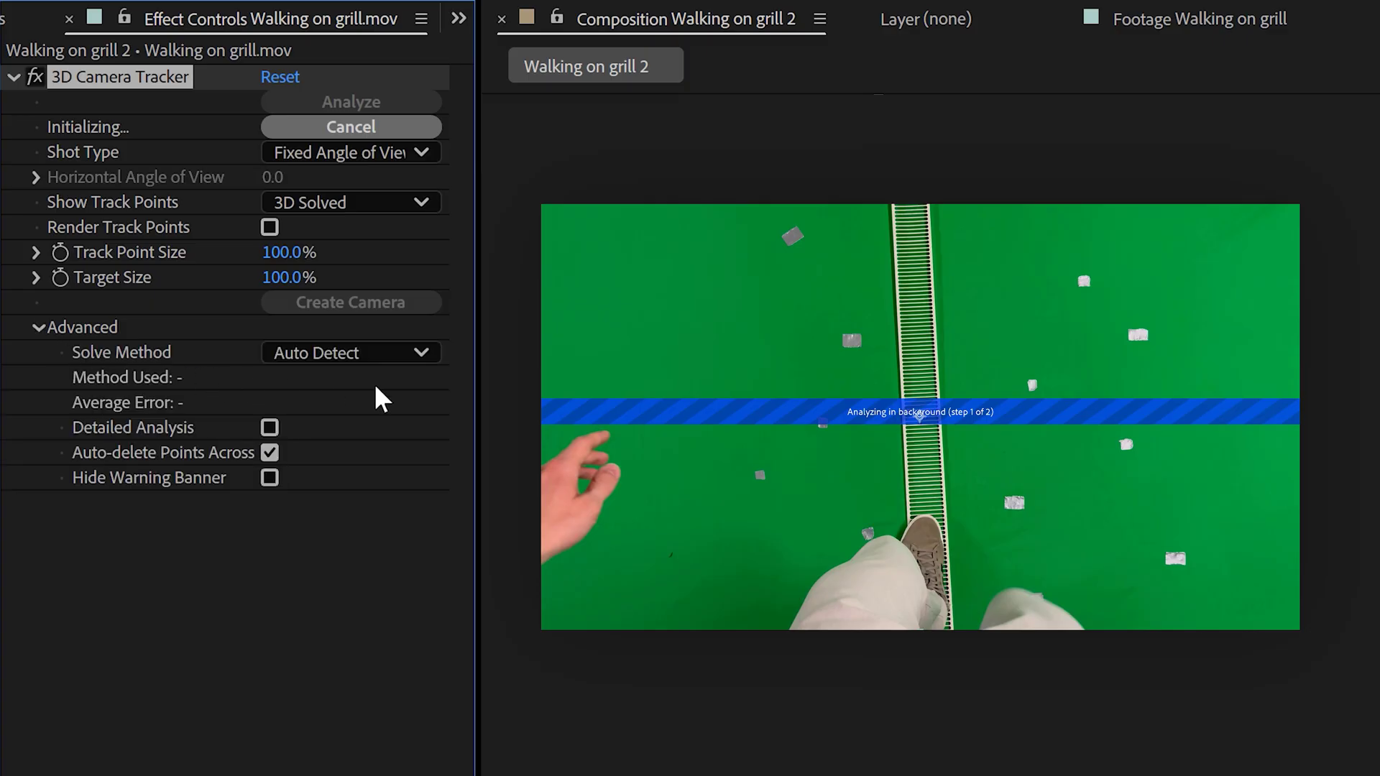
{"action": "left_click", "coordinate": [416, 359]}
{"action": "left_click", "coordinate": [367, 457]}
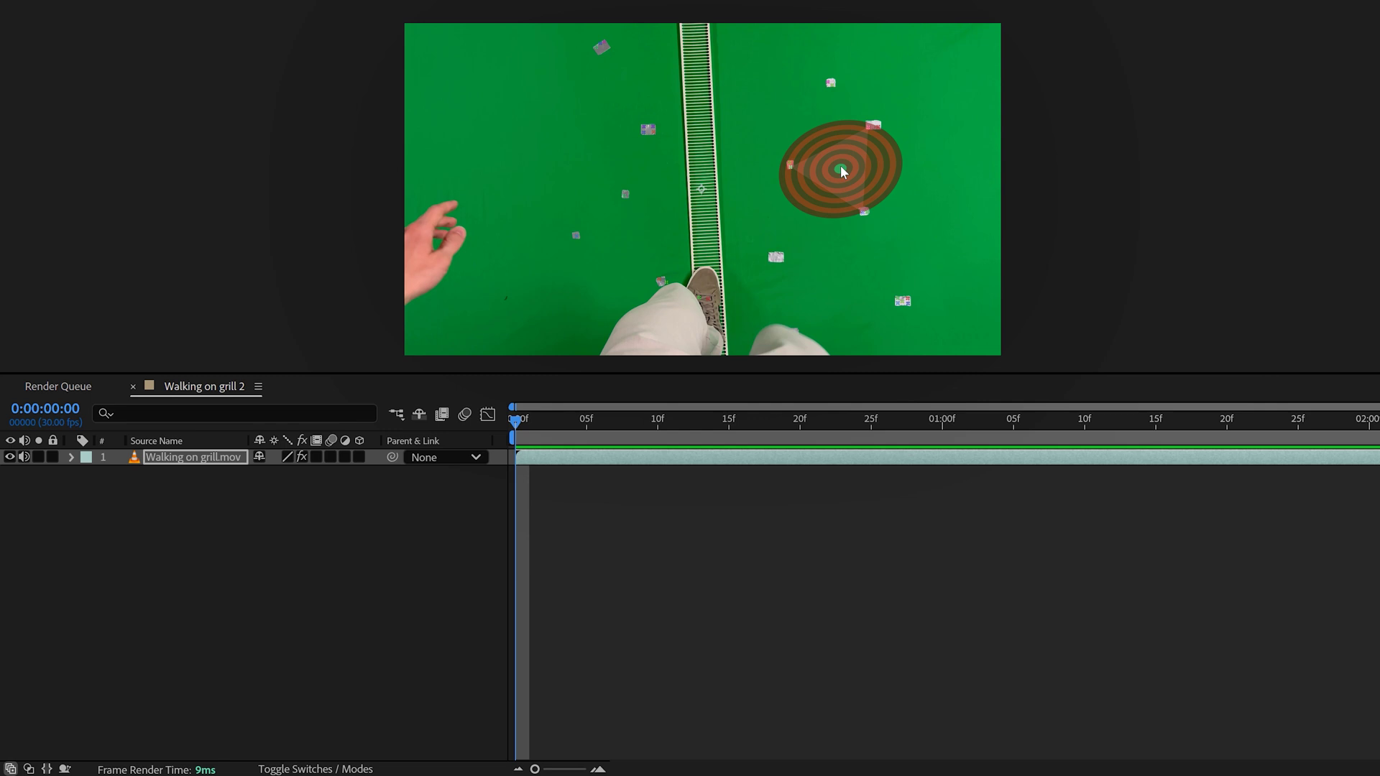
Create Track Solid 1 and a 3D Tracker Camera at the chosen floor track point.
{"action": "right_click", "coordinate": [842, 171]}
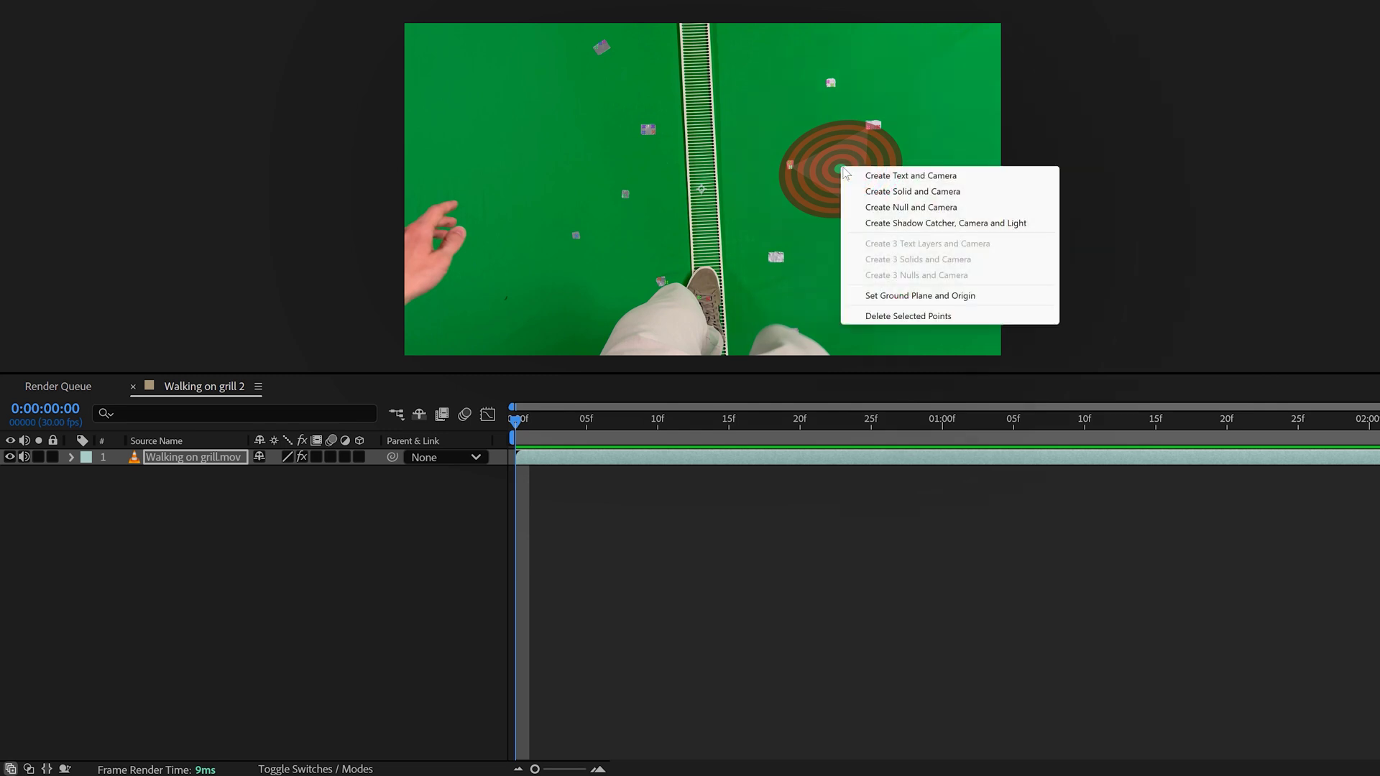
{"action": "left_click", "coordinate": [910, 191]}
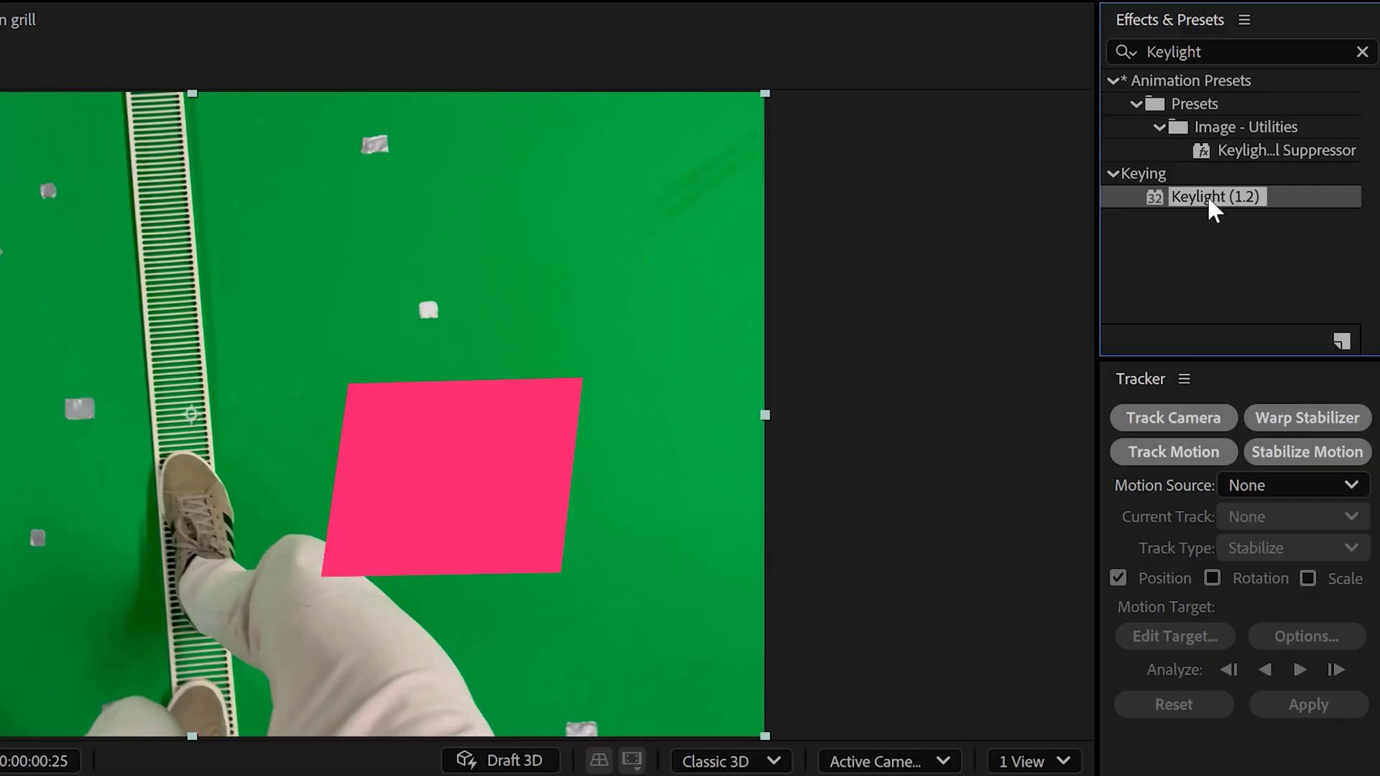
Apply Keylight (1.2) to the walking layer and sample the green background as Screen Colour.
{"action": "left_click_drag", "start_coordinate": [1212, 210], "coordinate": [668, 242]}
{"action": "left_click_drag", "start_coordinate": [592, 216], "coordinate": [592, 216]}
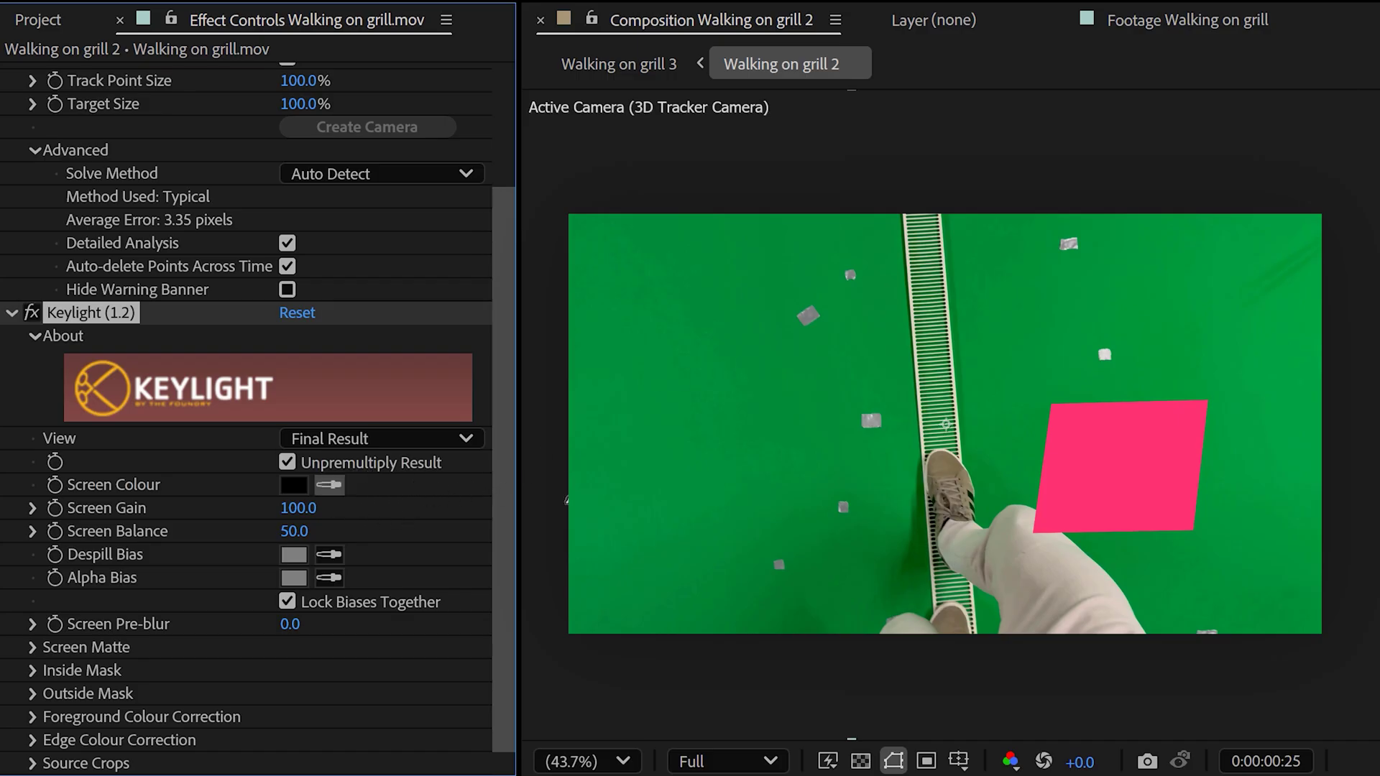
{"action": "key", "text": "ctrl"}
{"action": "left_click", "coordinate": [727, 397]}
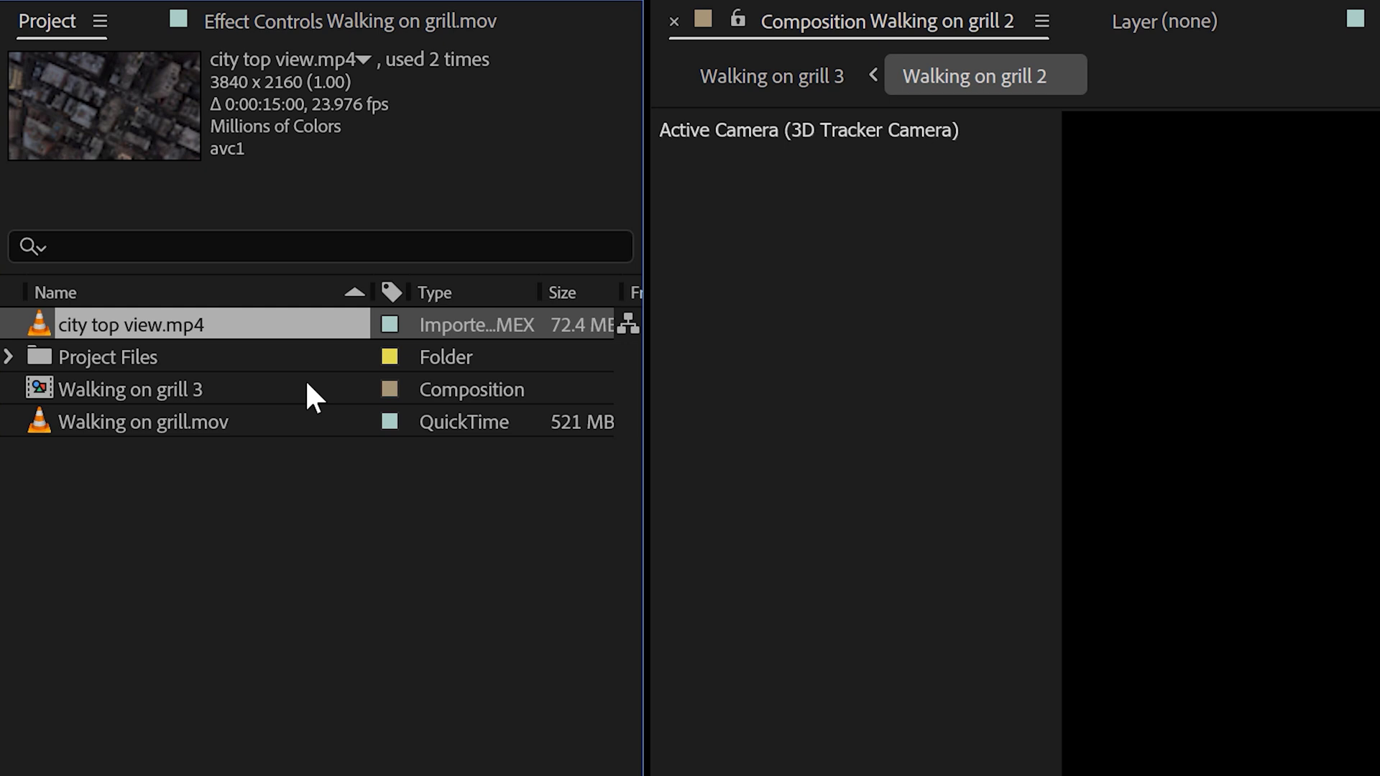
Add city top view.mp4 as a 3D layer and paste Track Solid 1's Transform onto it.
{"action": "left_click_drag", "start_coordinate": [269, 325], "coordinate": [381, 442]}
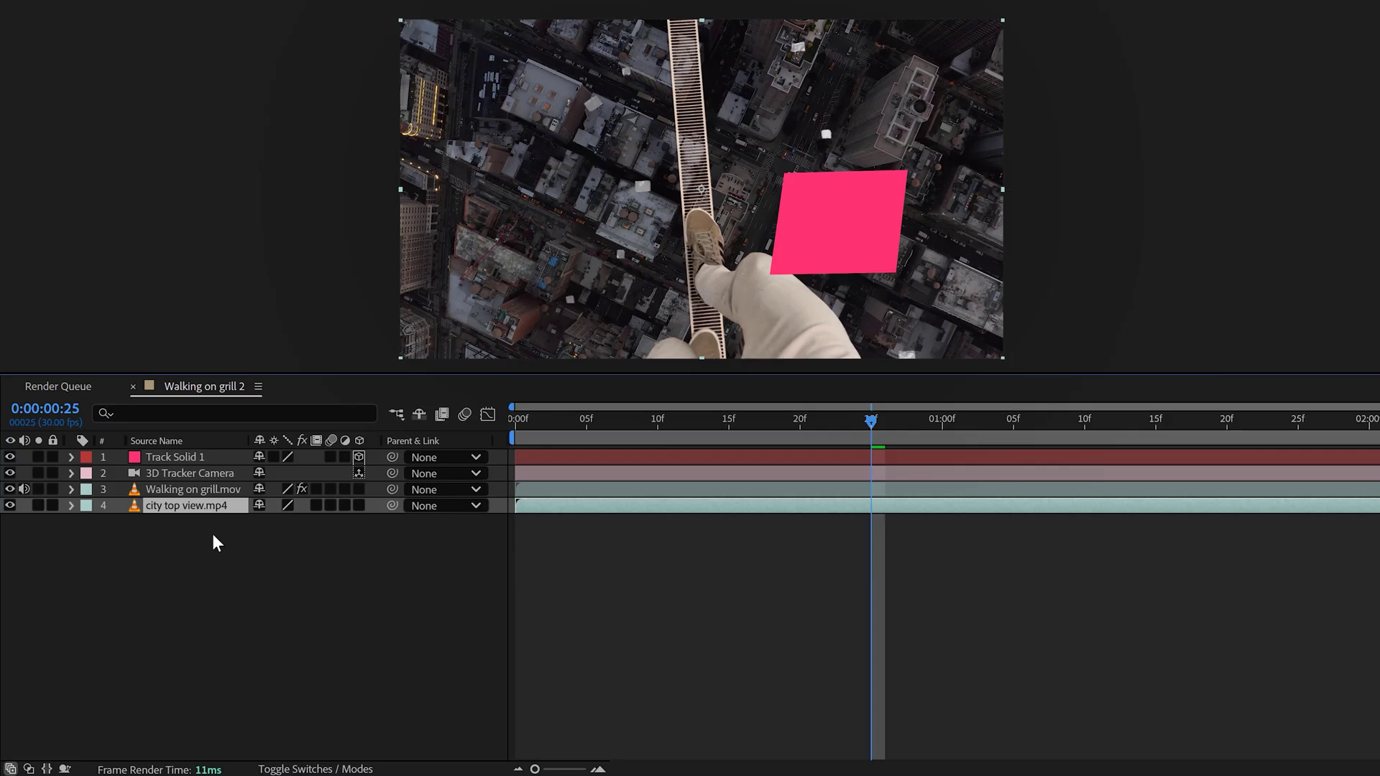
{"action": "left_click", "coordinate": [360, 506]}
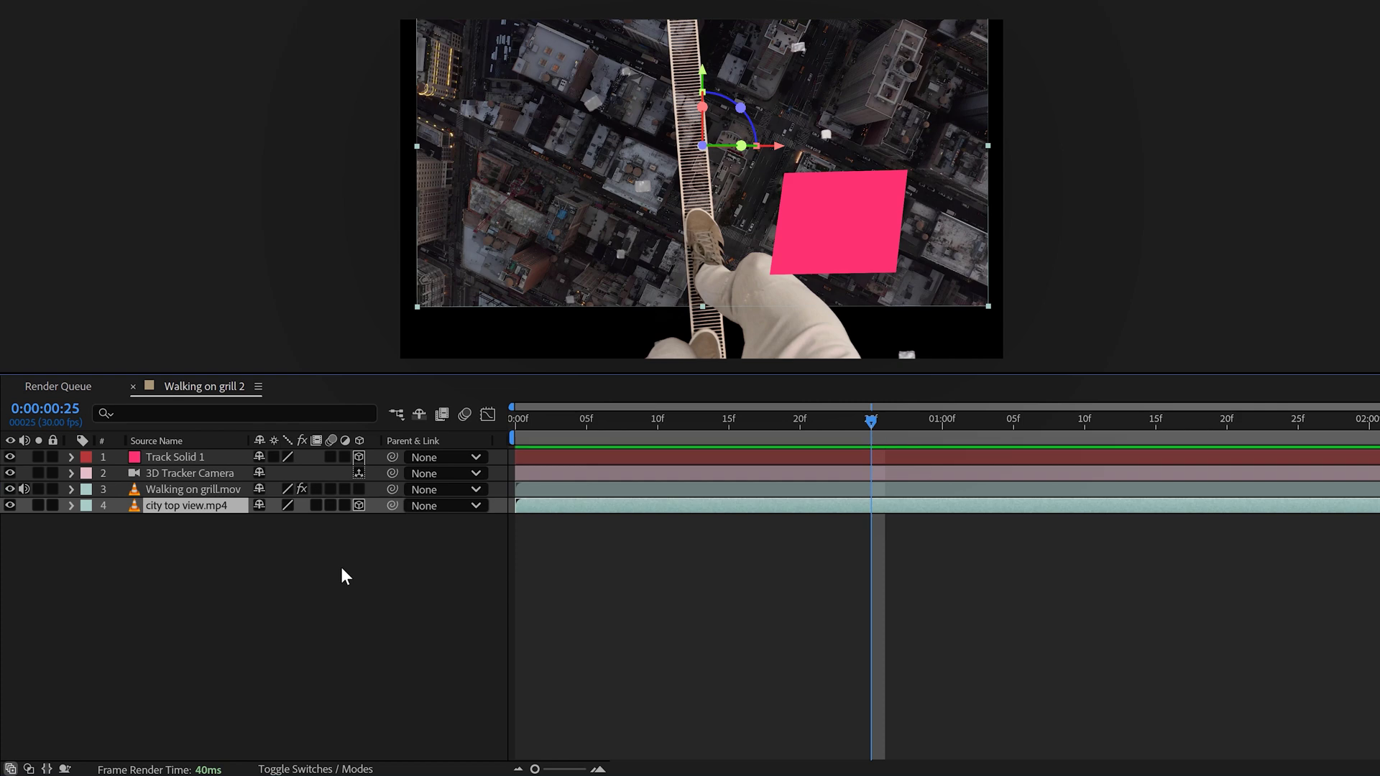
{"action": "left_click", "coordinate": [71, 457]}
{"action": "left_click", "coordinate": [143, 475]}
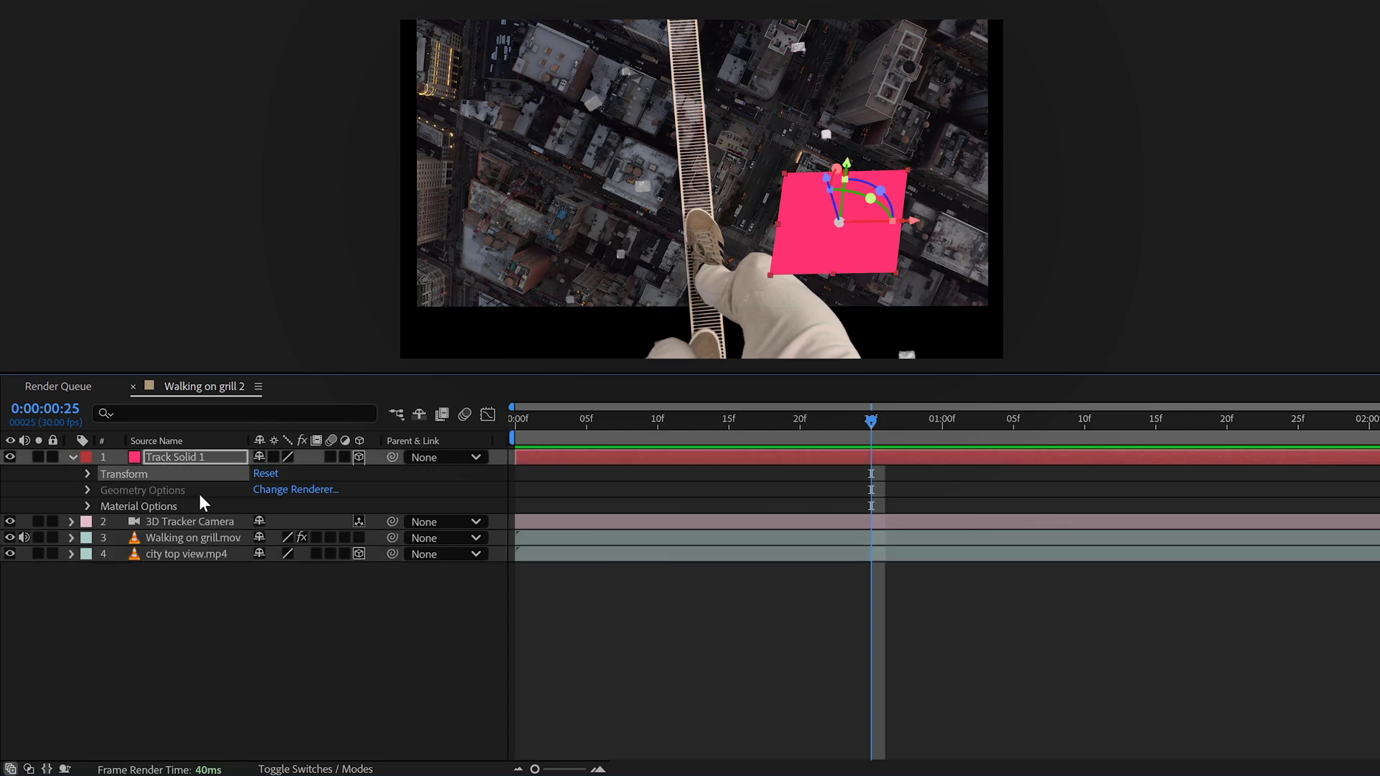
{"action": "key", "text": "ctrl+c"}
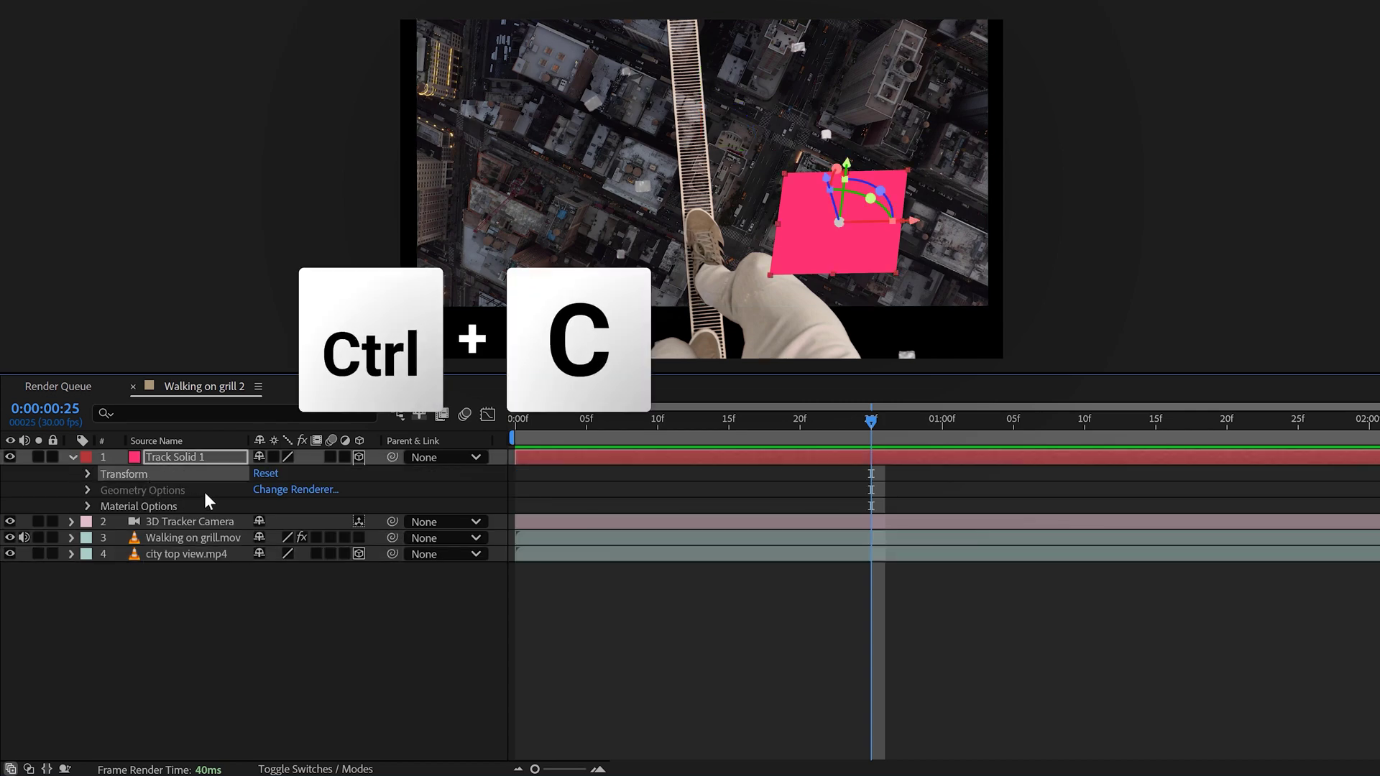
{"action": "left_click", "coordinate": [170, 554]}
{"action": "key", "text": "ctrl+v"}
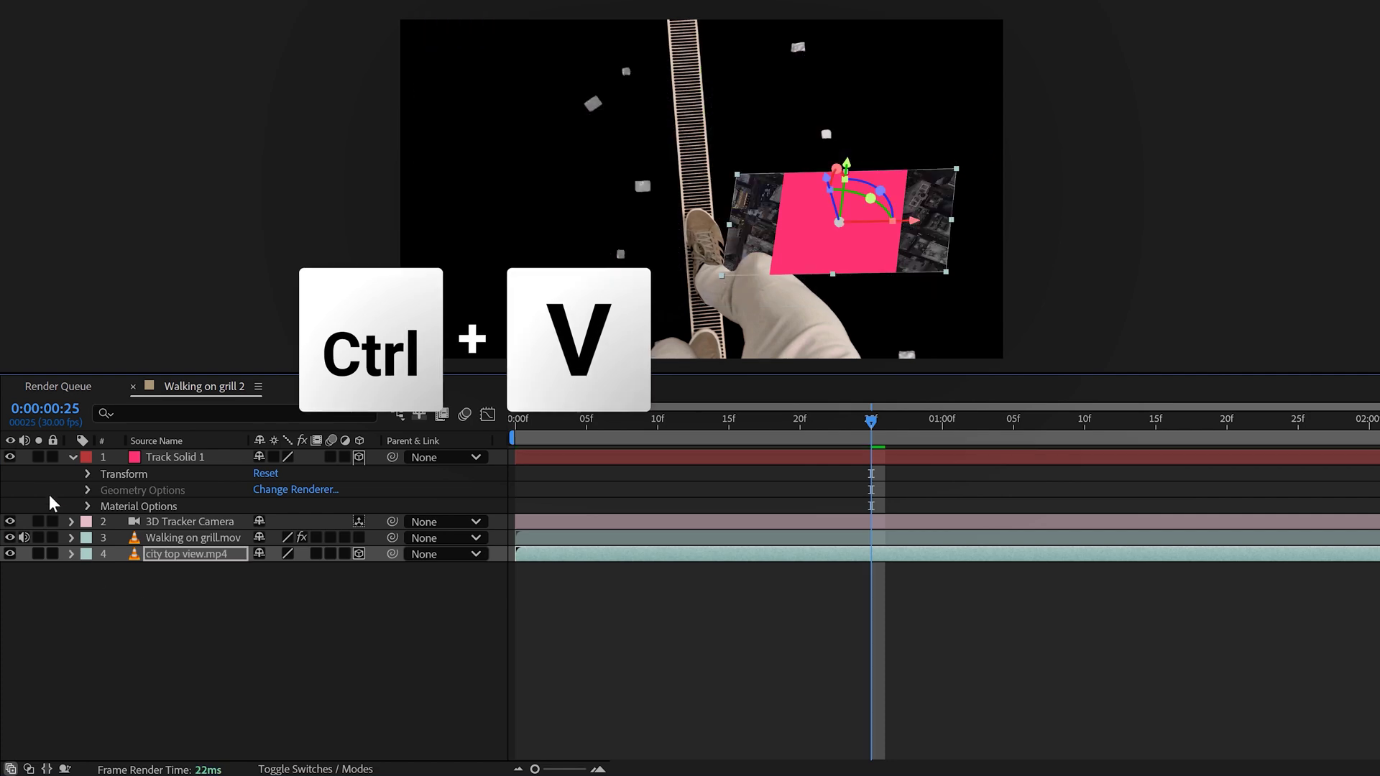
Hide the pink tracked solid and reposition the city layer deeper beneath the walker.
{"action": "left_click", "coordinate": [10, 458]}
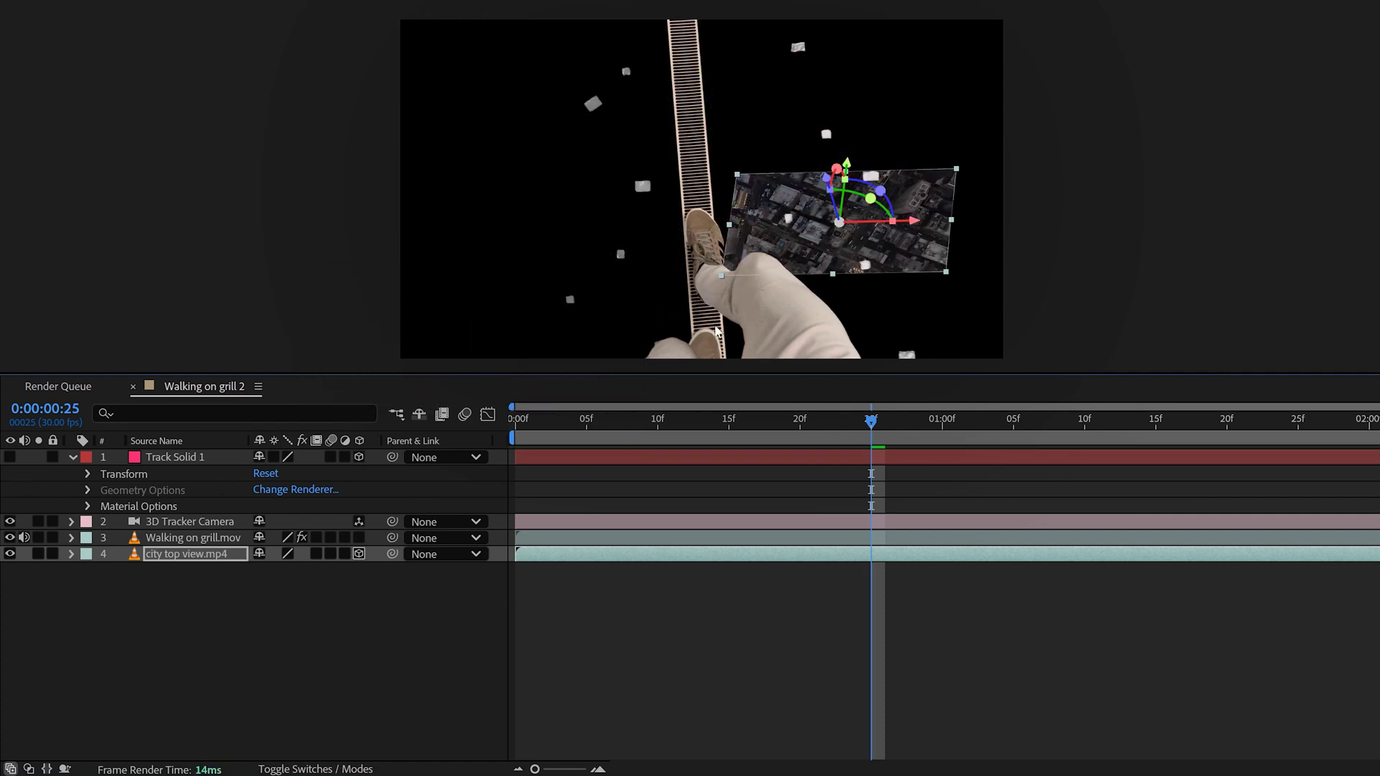
{"action": "left_click_drag", "start_coordinate": [839, 222], "coordinate": [708, 237]}
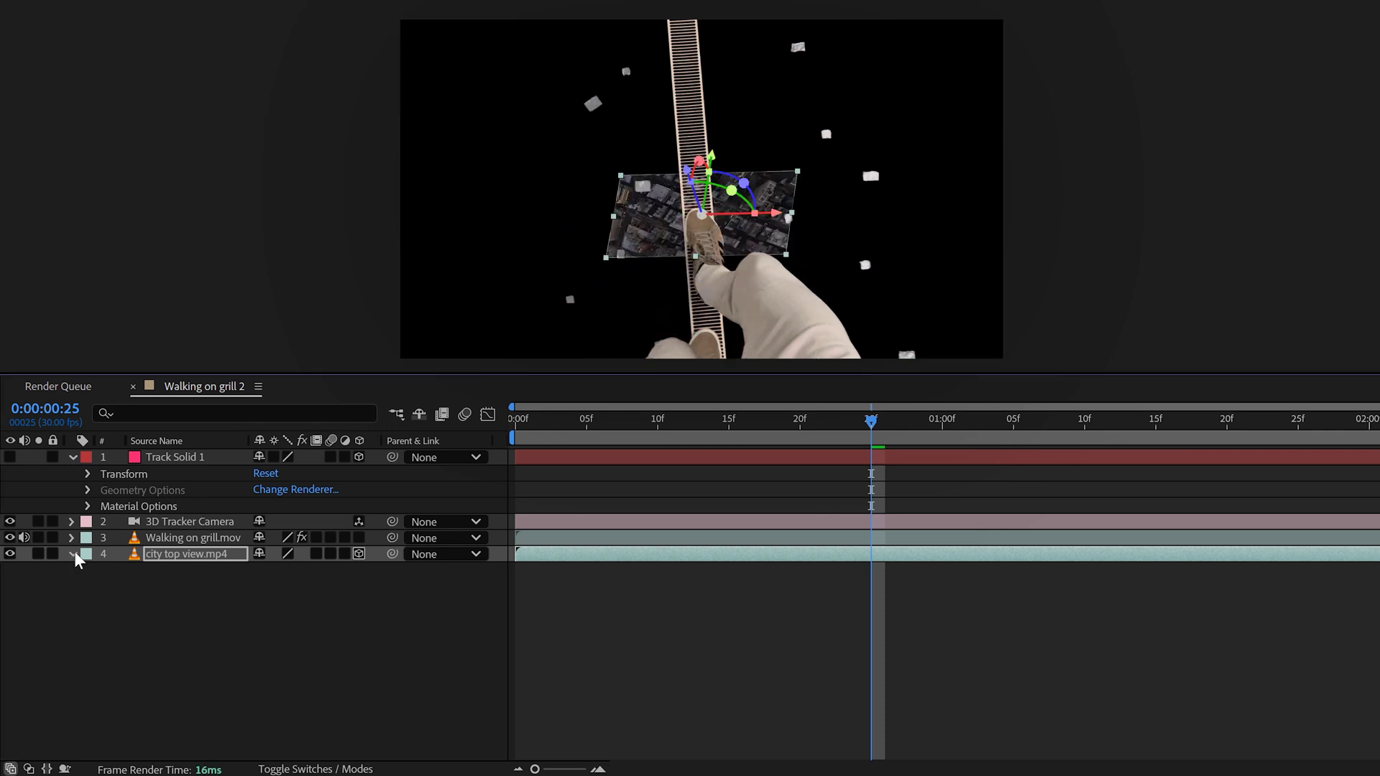
{"action": "left_click", "coordinate": [71, 553]}
{"action": "left_click", "coordinate": [88, 571]}
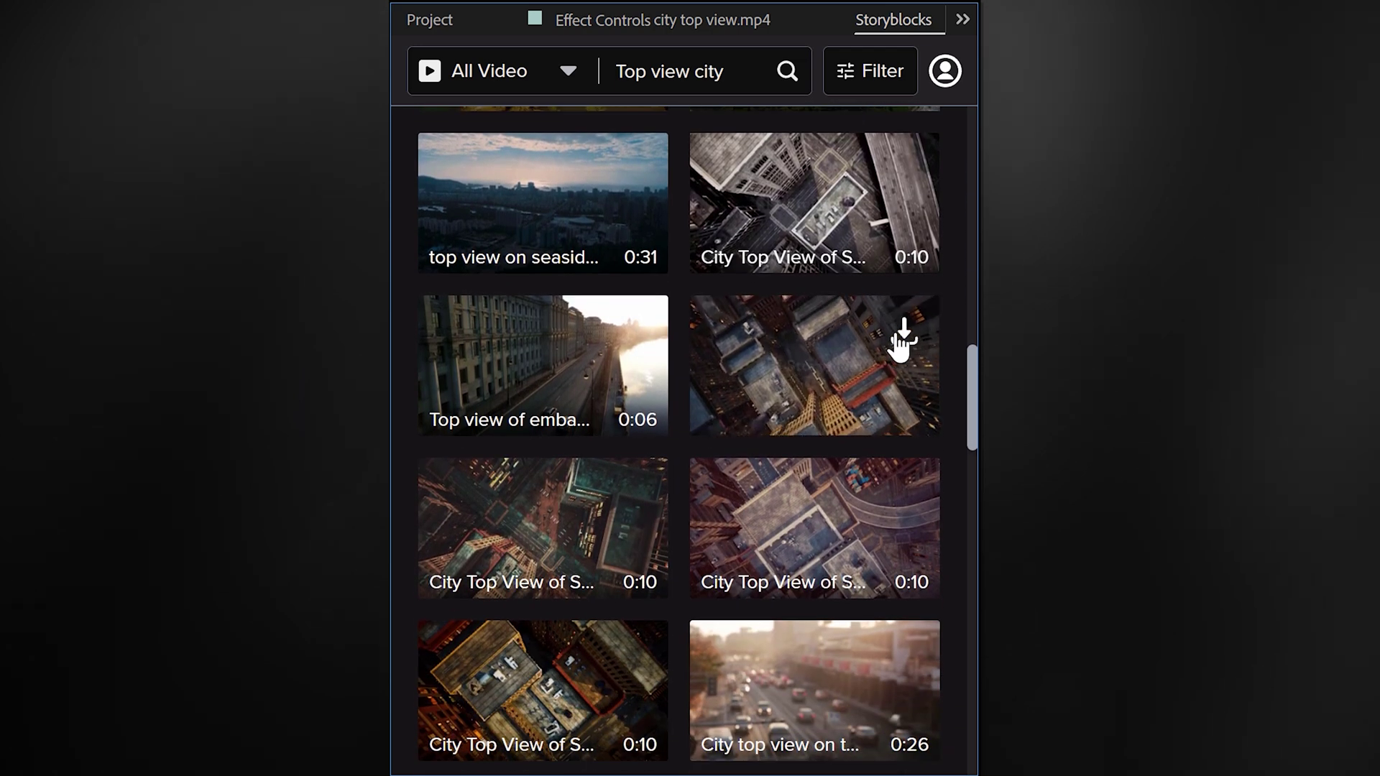
Download the aerial City Top View stock clip from Storyblocks into the project.
{"action": "left_click", "coordinate": [902, 335]}
{"action": "left_click", "coordinate": [442, 22]}
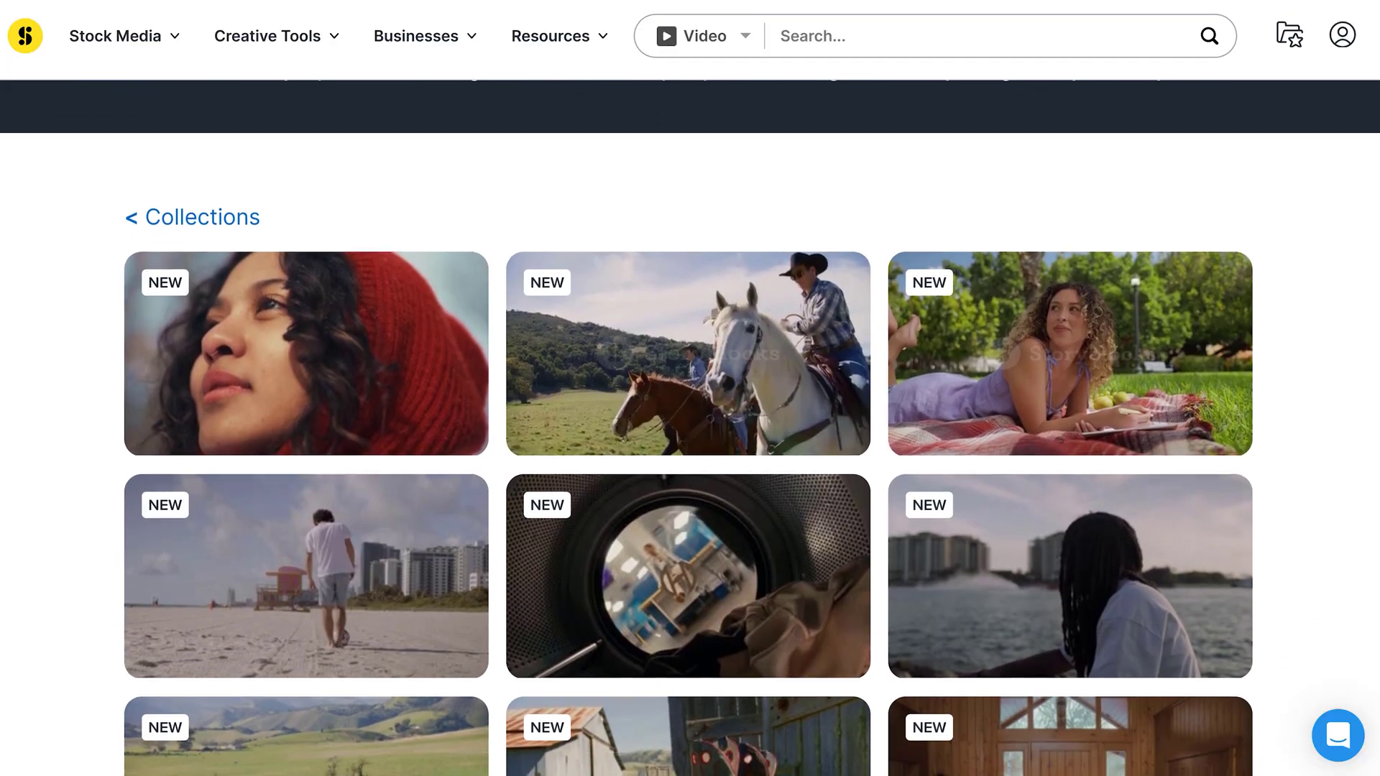
Scroll down through the Storyblocks Re:Stock collections page.
{"action": "scroll", "coordinate": [690, 397], "scroll_direction": "down", "scroll_amount": 1}
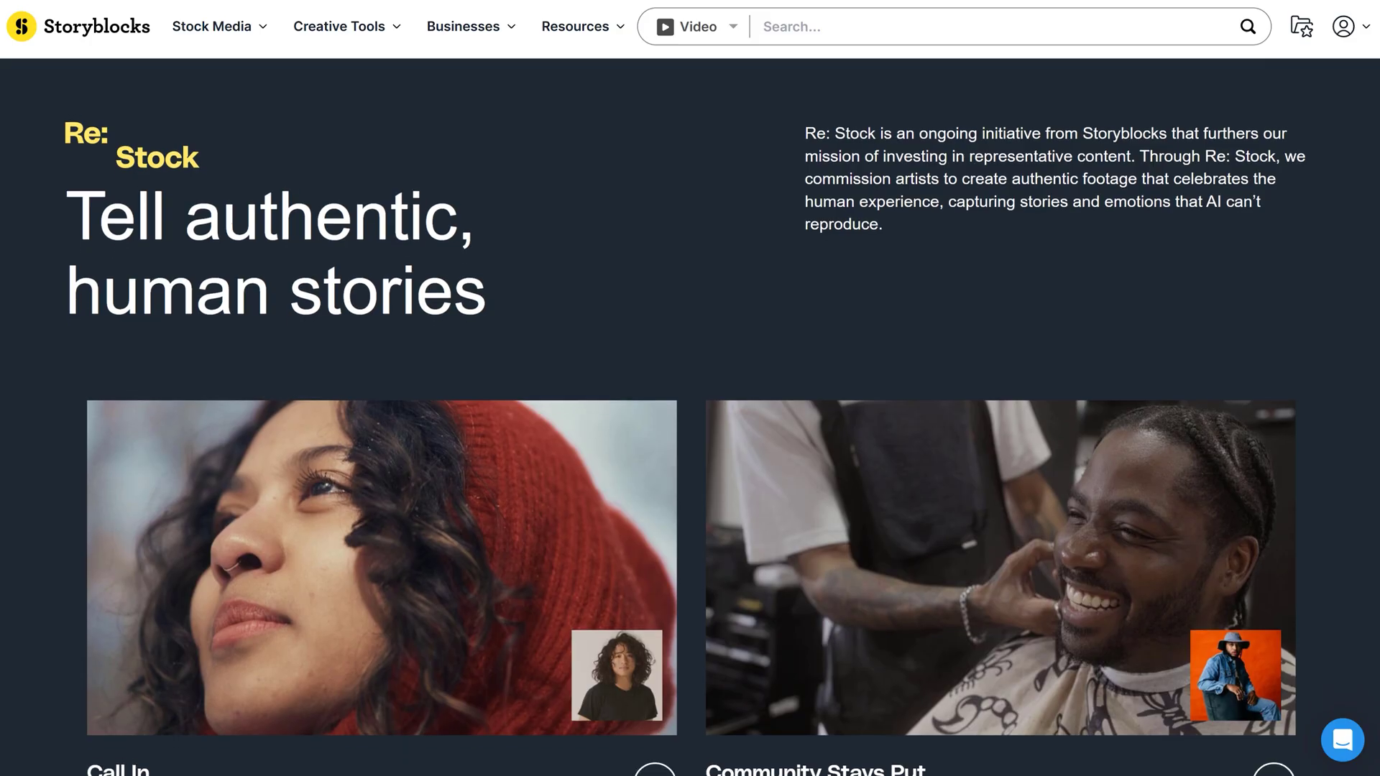
{"action": "scroll", "coordinate": [690, 397], "scroll_direction": "down", "scroll_amount": 3}
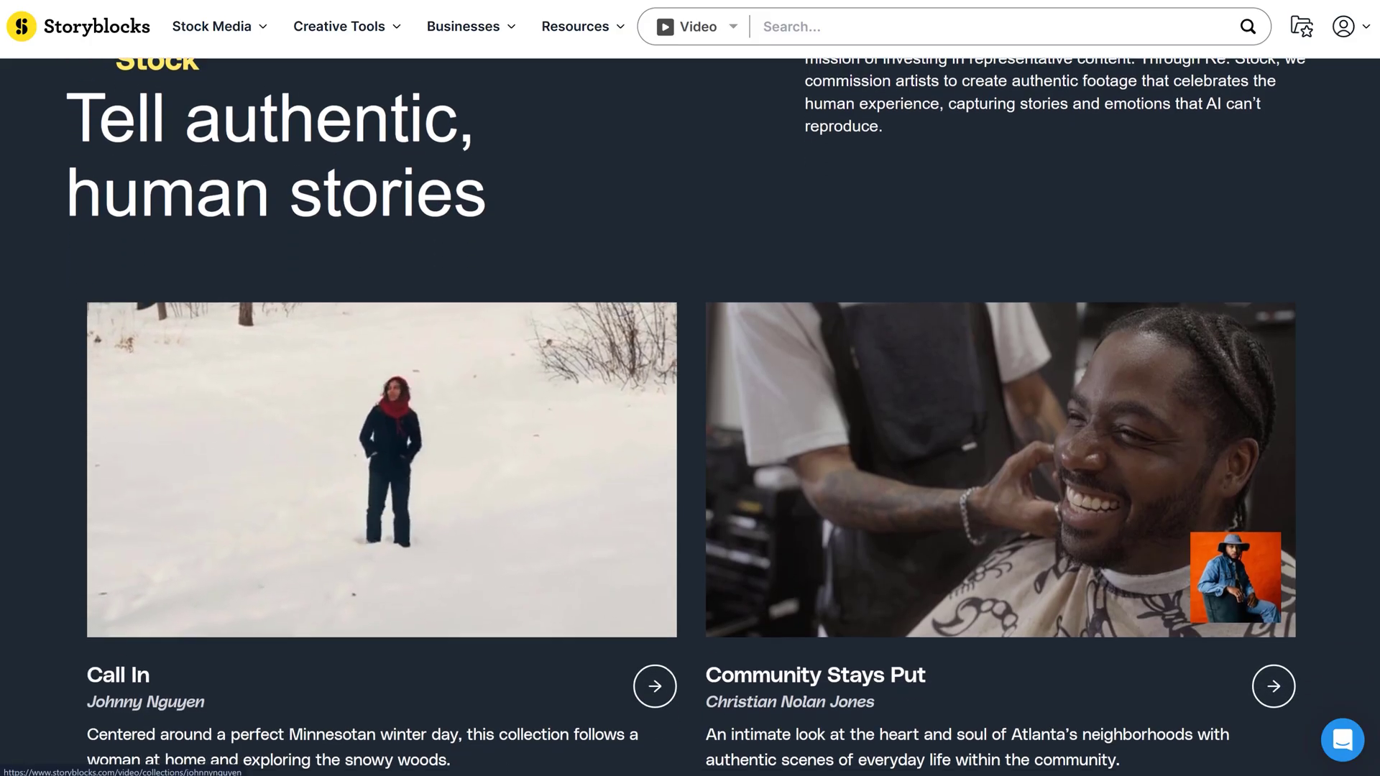
{"action": "scroll", "coordinate": [690, 397], "scroll_direction": "down", "scroll_amount": 5}
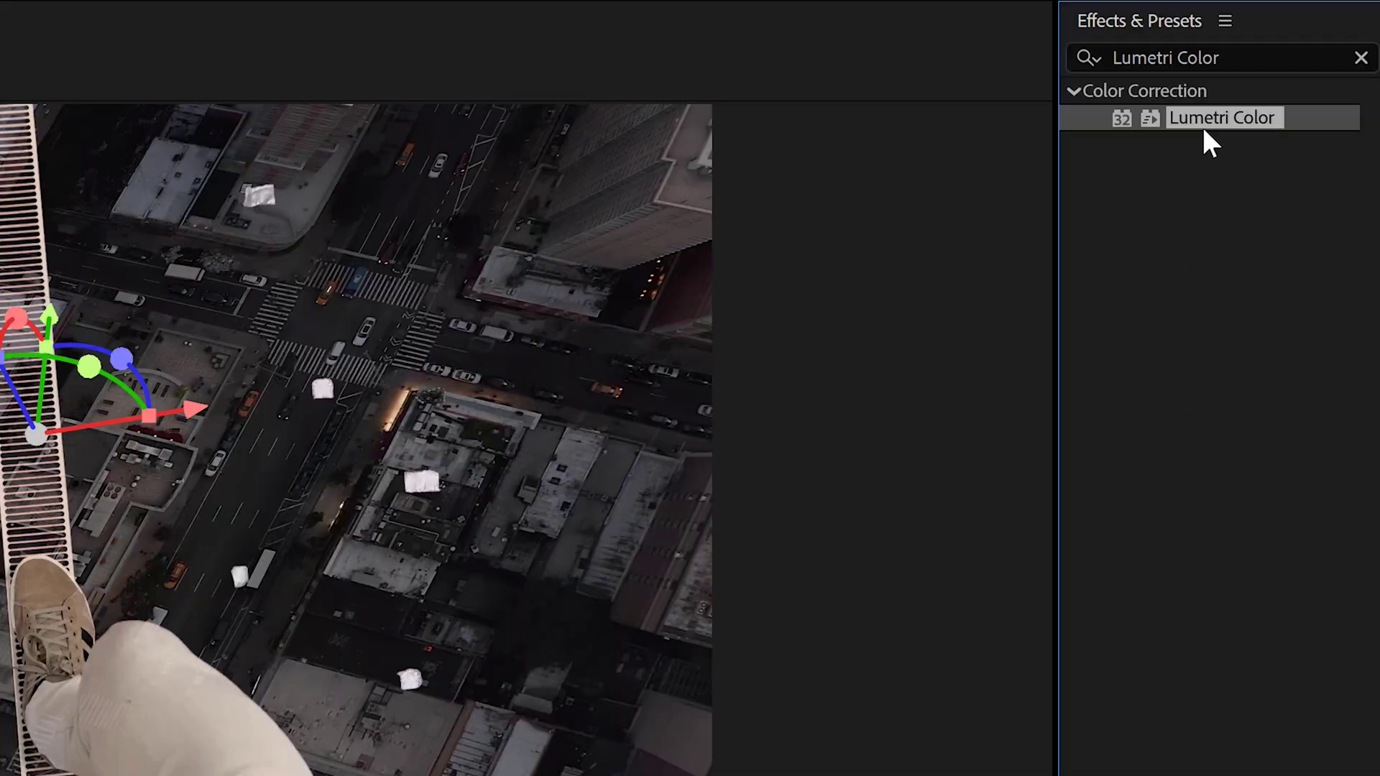
Apply Lumetri Color to the city footage, brightening exposure to 3.2 and adjusting contrast and highlights.
{"action": "left_click_drag", "start_coordinate": [1202, 127], "coordinate": [318, 528]}
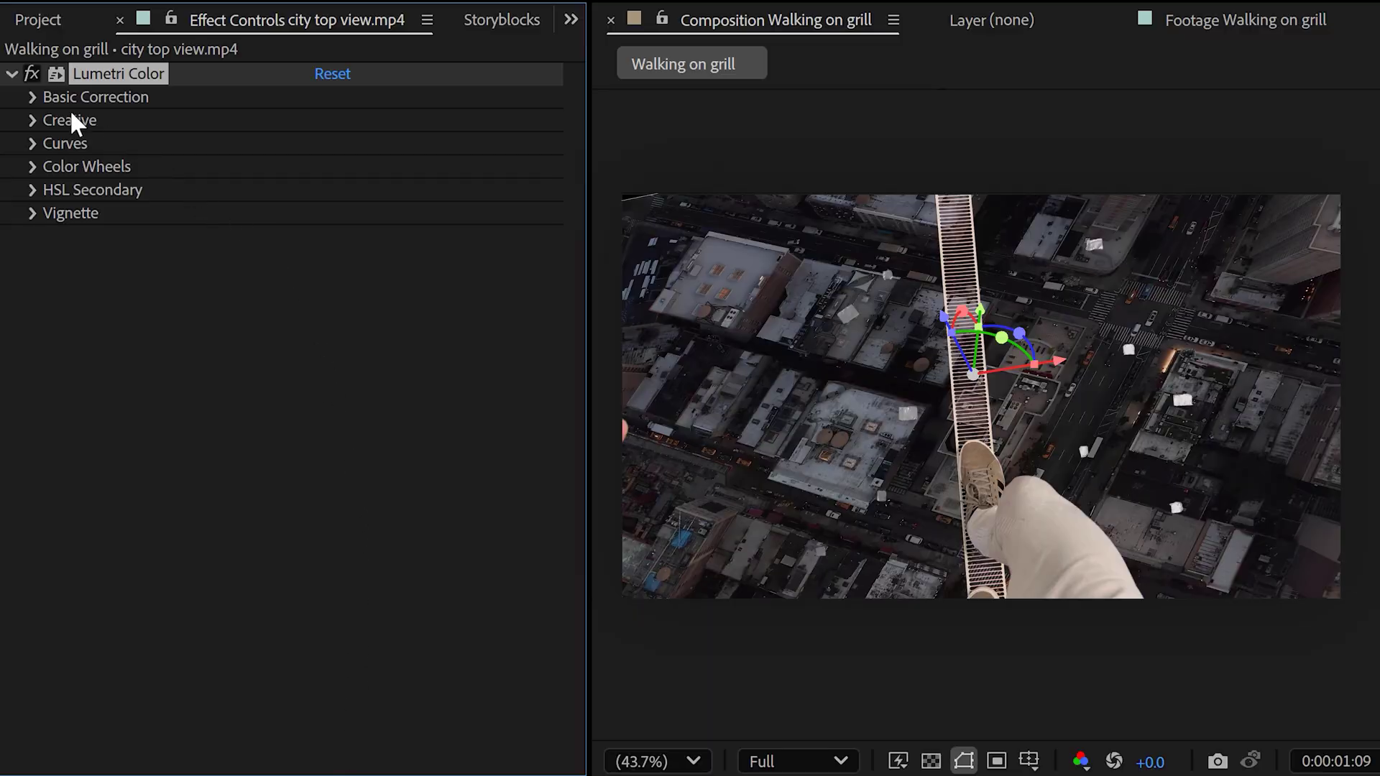
{"action": "left_click", "coordinate": [33, 96]}
{"action": "left_click_drag", "start_coordinate": [327, 306], "coordinate": [364, 294]}
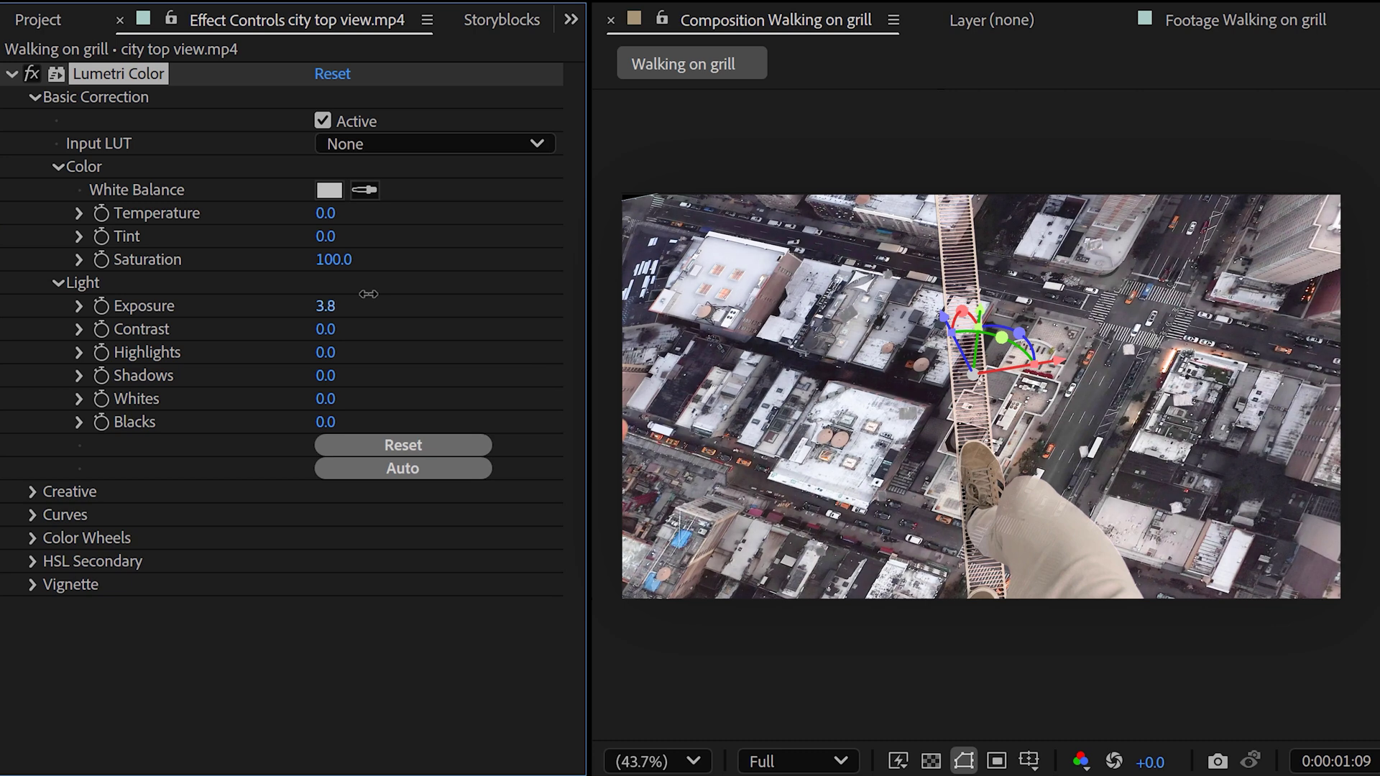
{"action": "left_click_drag", "start_coordinate": [327, 330], "coordinate": [363, 329]}
{"action": "mouse_move", "coordinate": [325, 352]}
{"action": "left_mouse_down"}
{"action": "mouse_move", "coordinate": [381, 352]}
{"action": "mouse_move", "coordinate": [281, 378]}
{"action": "mouse_move", "coordinate": [327, 378]}
{"action": "left_mouse_up"}
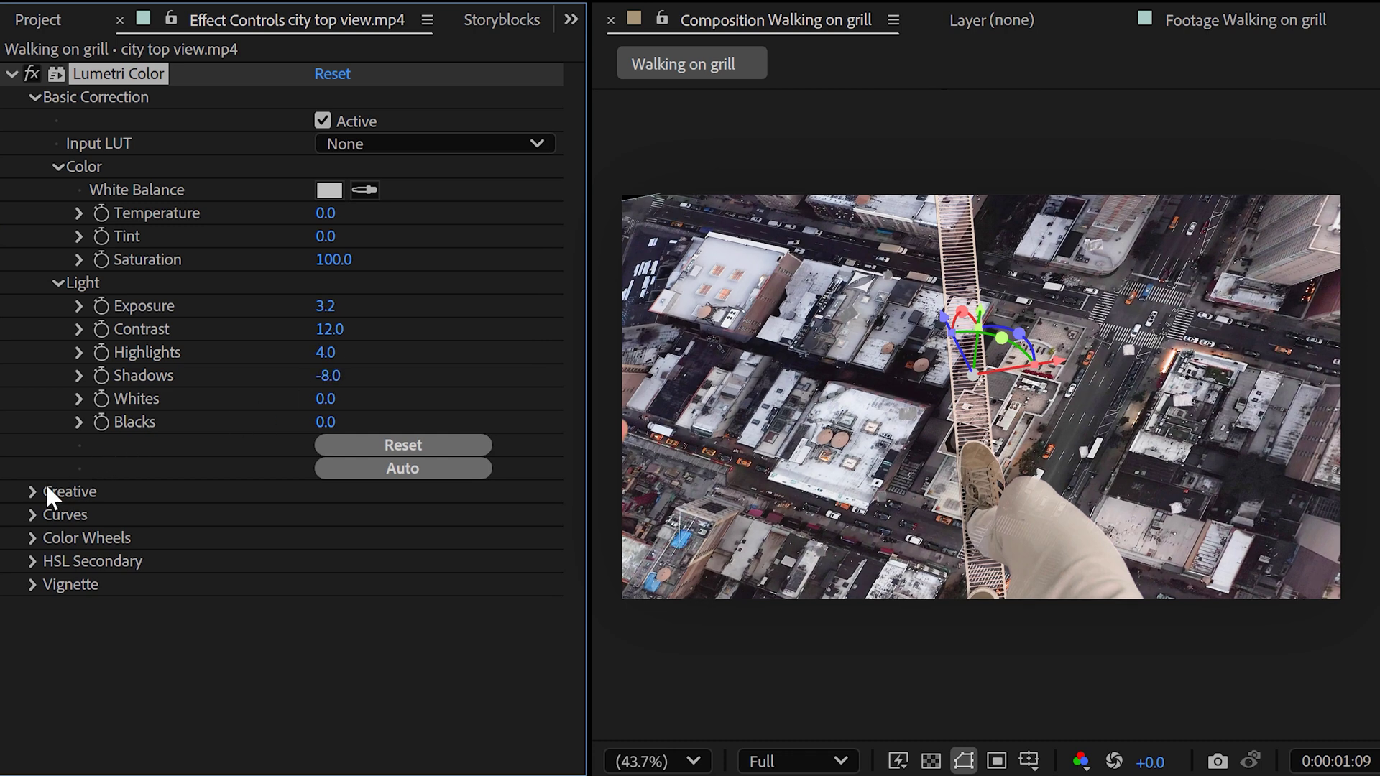
Set the city clip's Sharpen to -98 and grade the grill walker to Saturation 53.
{"action": "left_click", "coordinate": [32, 491]}
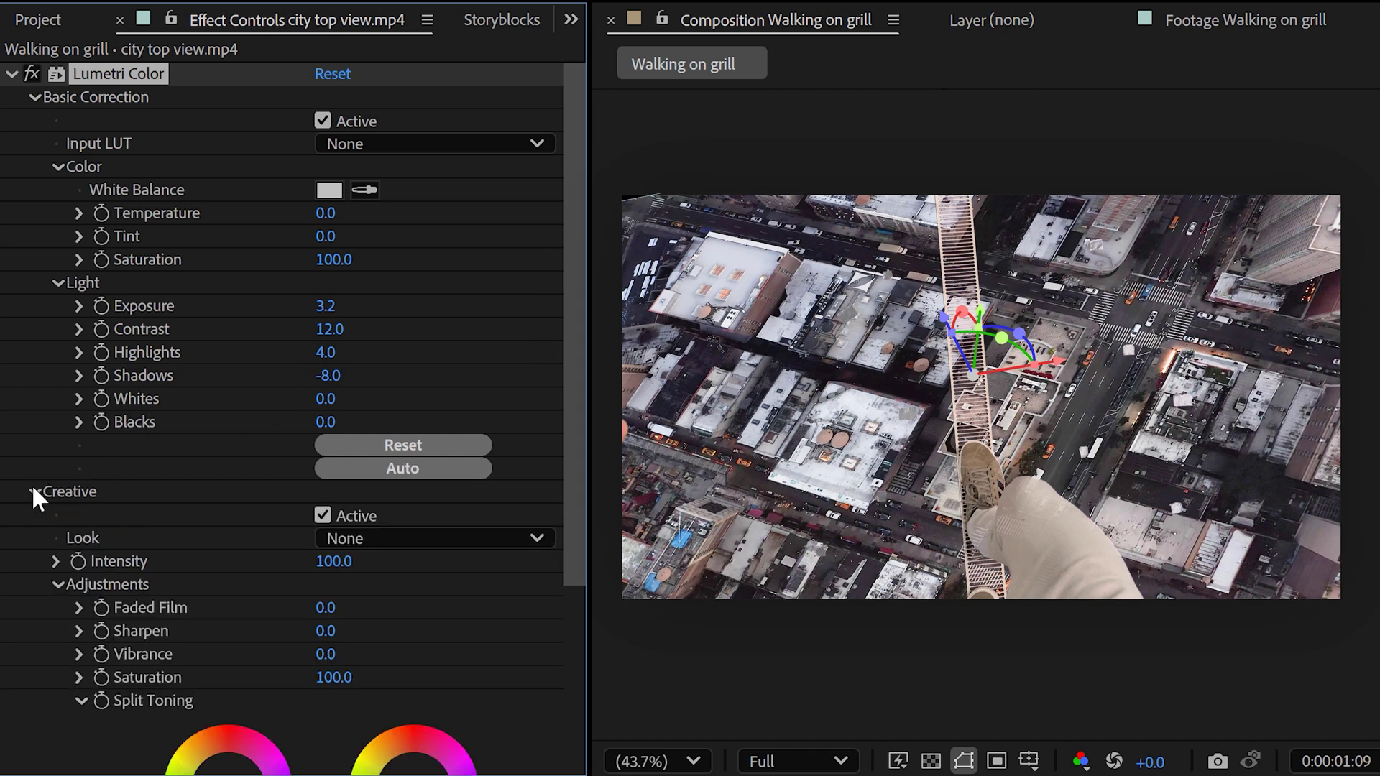
{"action": "left_click_drag", "start_coordinate": [336, 631], "coordinate": [343, 631]}
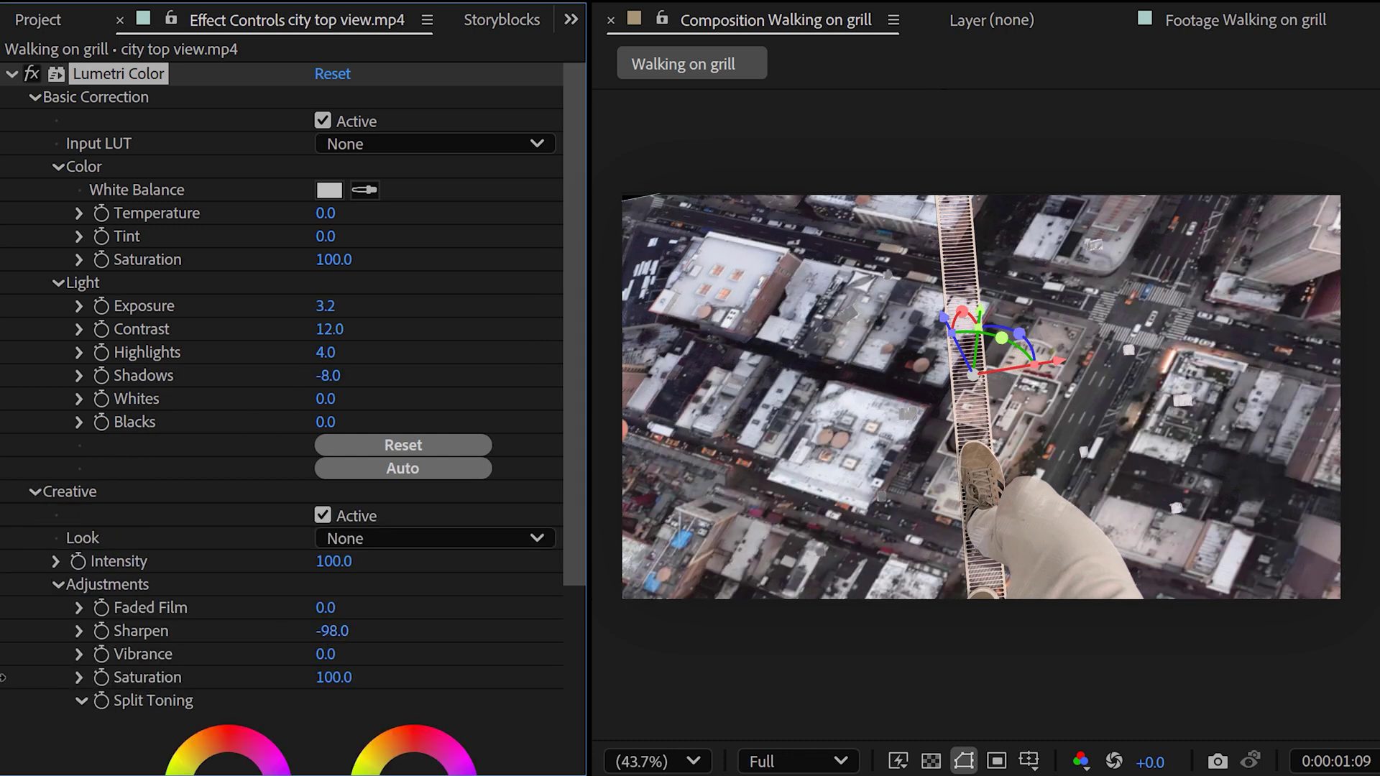
{"action": "left_click_drag", "start_coordinate": [327, 306], "coordinate": [279, 309]}
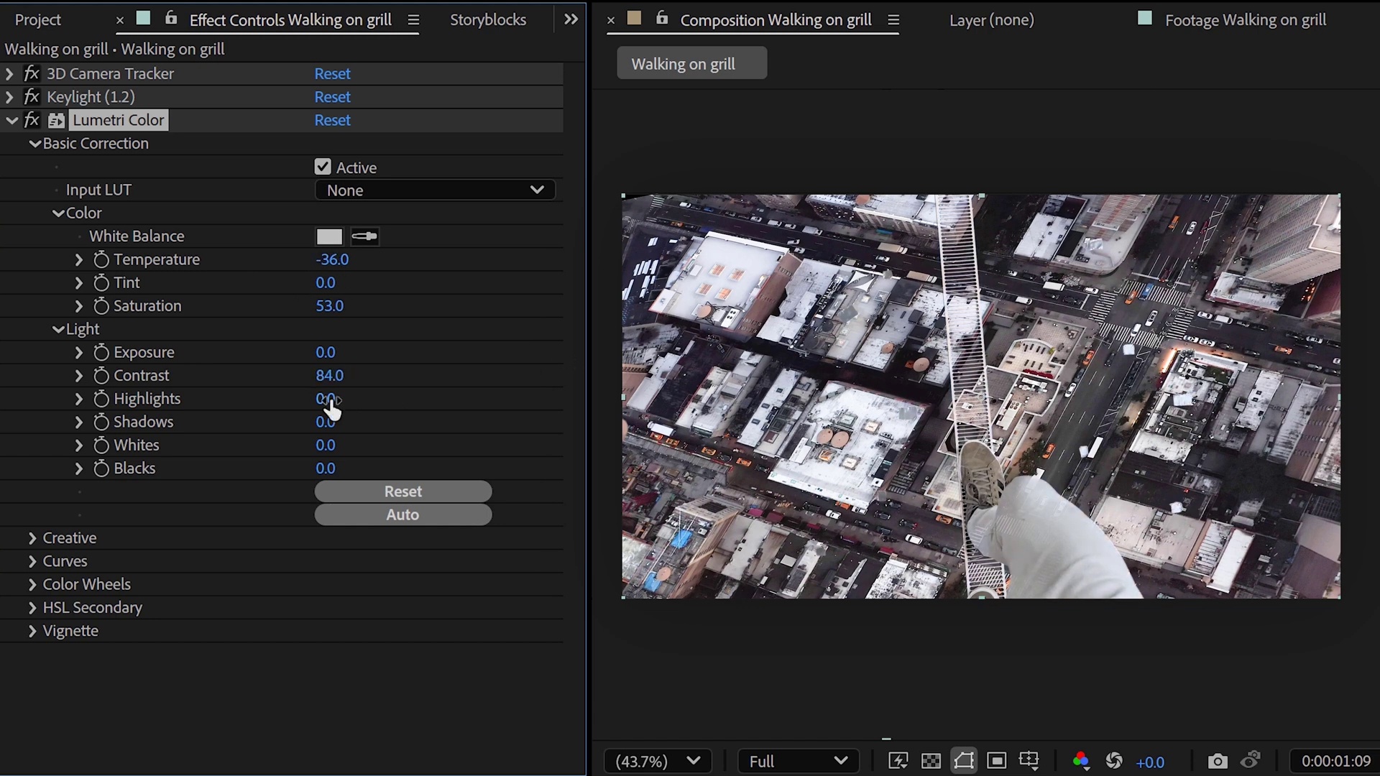
{"action": "left_click", "coordinate": [32, 120]}
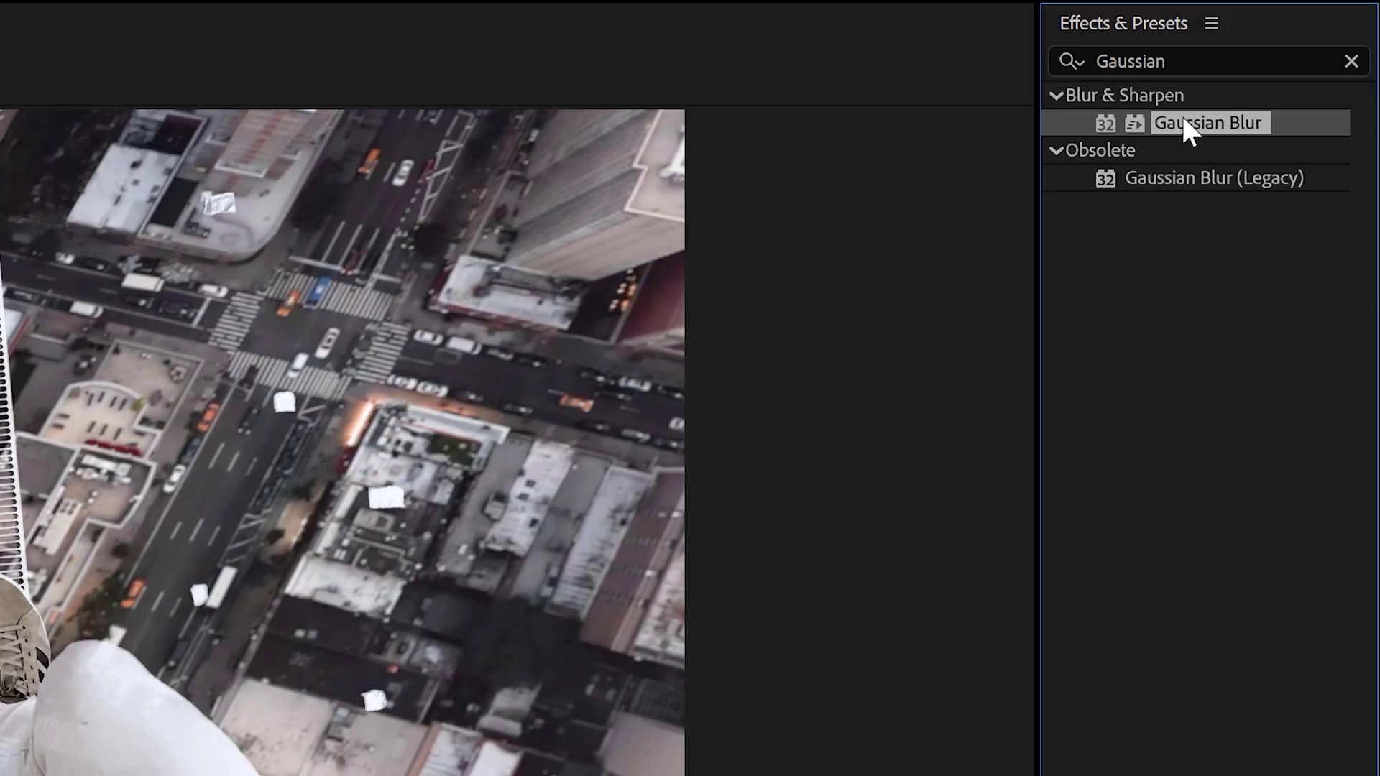
Add Gaussian Blur to city top view.mp4 with Blurriness around 13.9.
{"action": "left_click_drag", "start_coordinate": [1180, 113], "coordinate": [344, 622]}
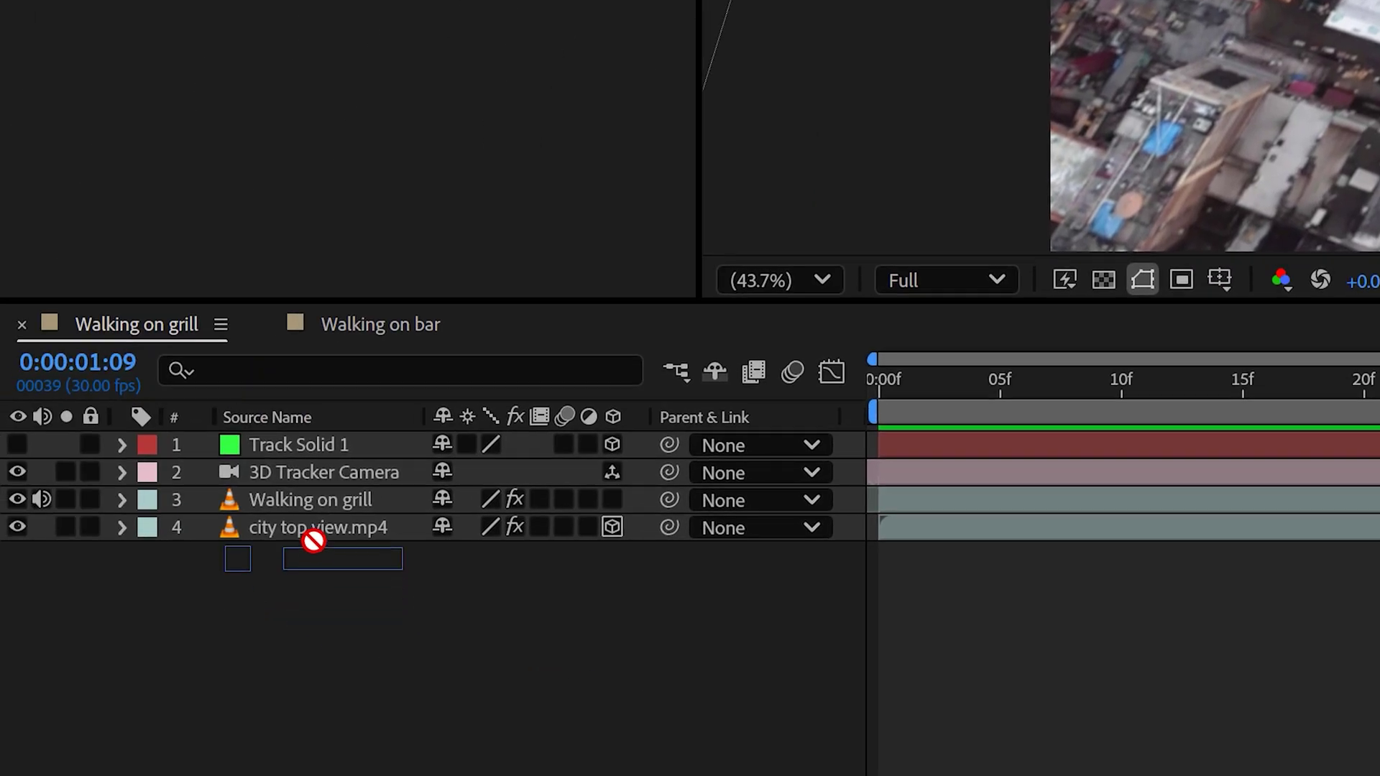
{"action": "left_click_drag", "start_coordinate": [313, 541], "coordinate": [316, 528]}
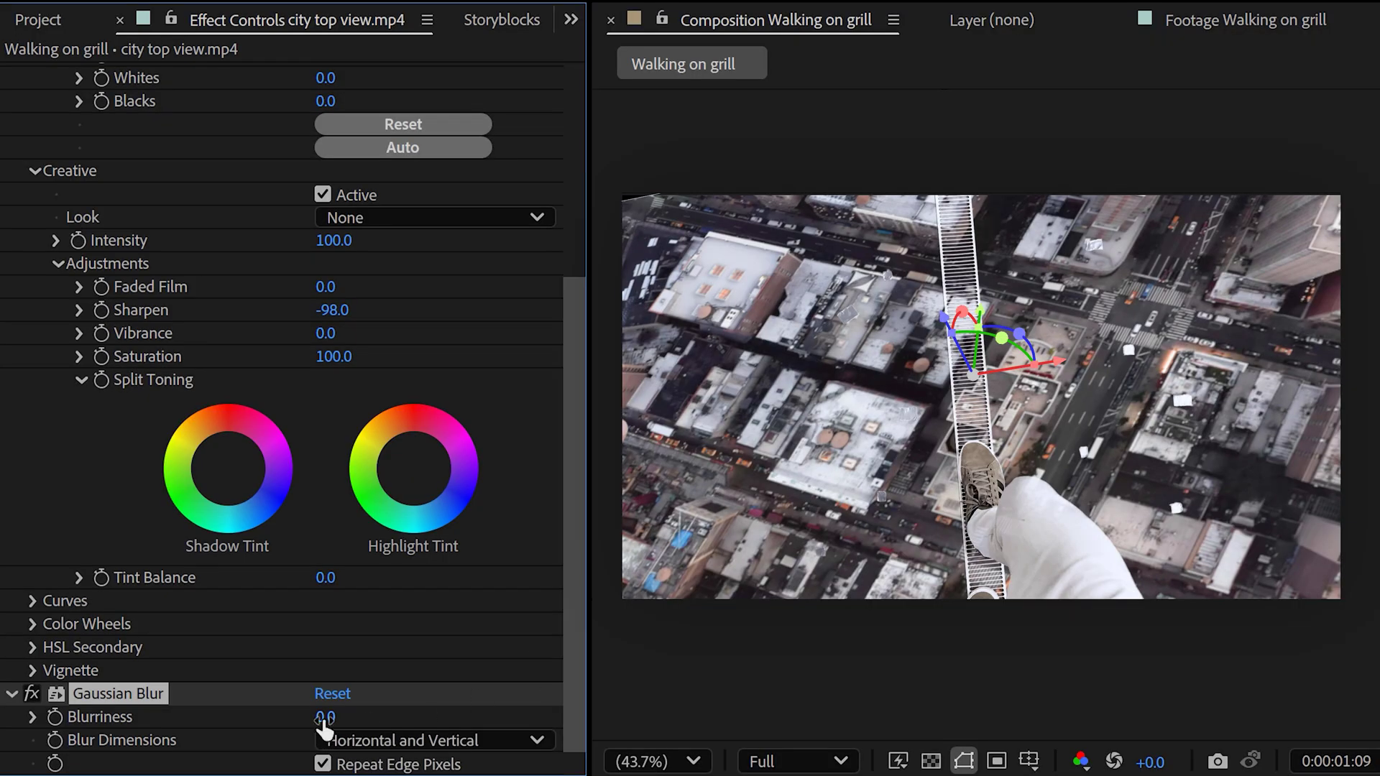
{"action": "left_click_drag", "start_coordinate": [324, 720], "coordinate": [523, 732]}
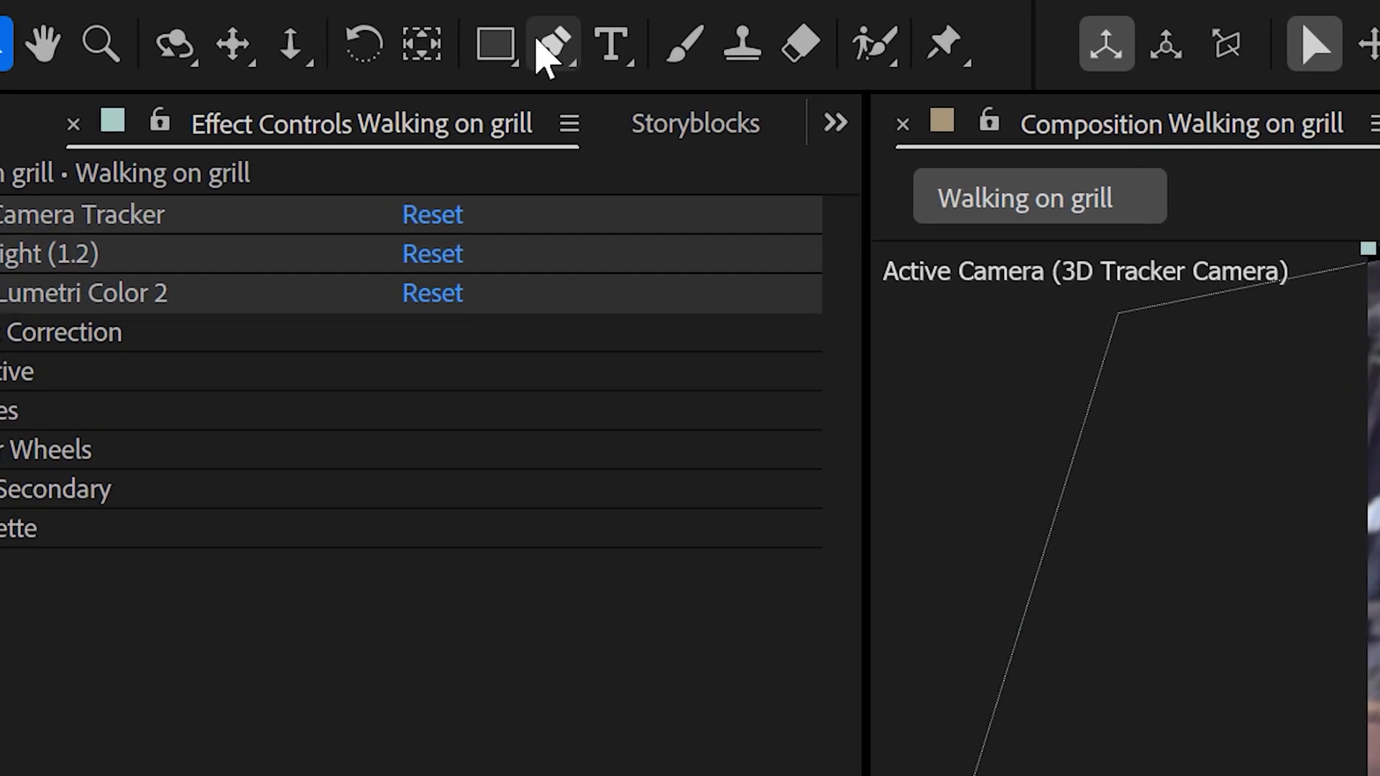
Keyframe Mask 1's path on the walker layer and adjust it across frames to follow the legs.
{"action": "left_click", "coordinate": [540, 44]}
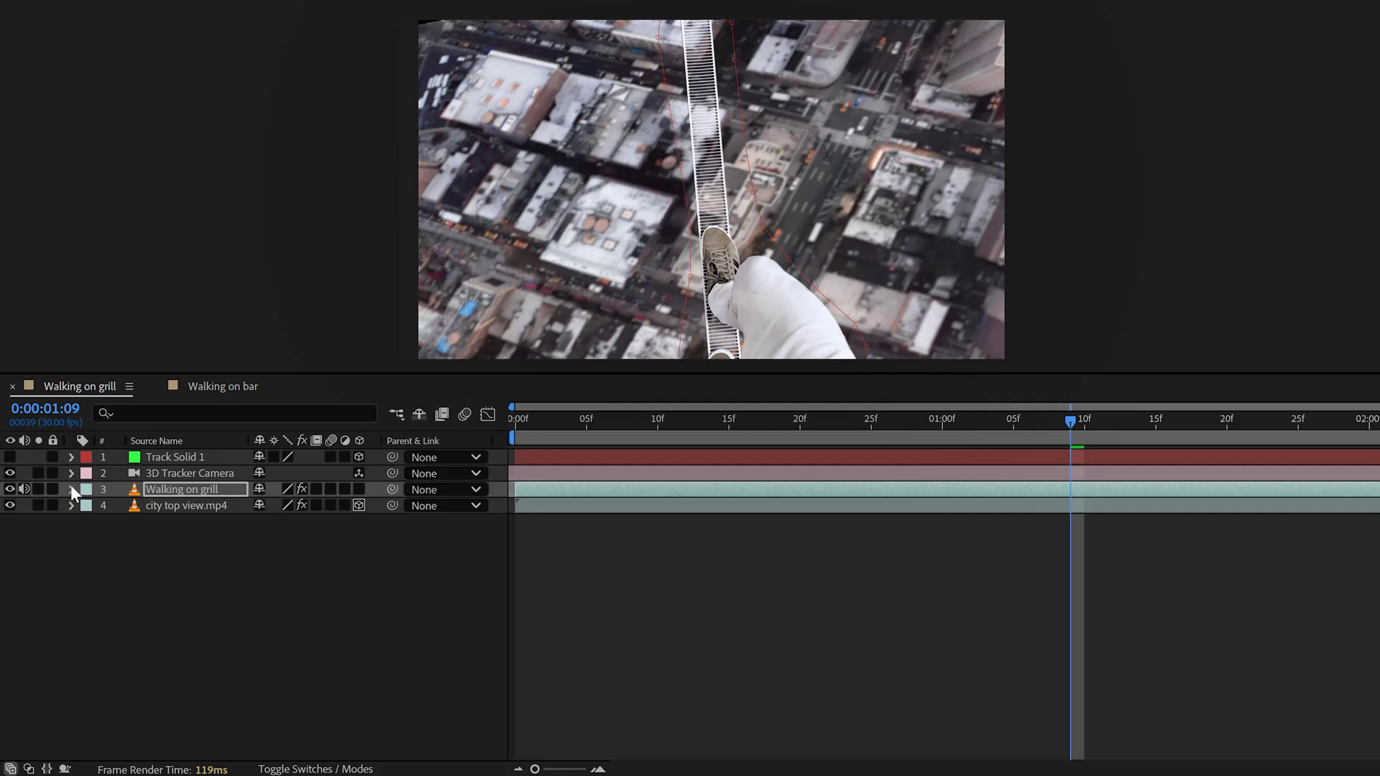
{"action": "left_click", "coordinate": [71, 490]}
{"action": "left_click", "coordinate": [105, 521]}
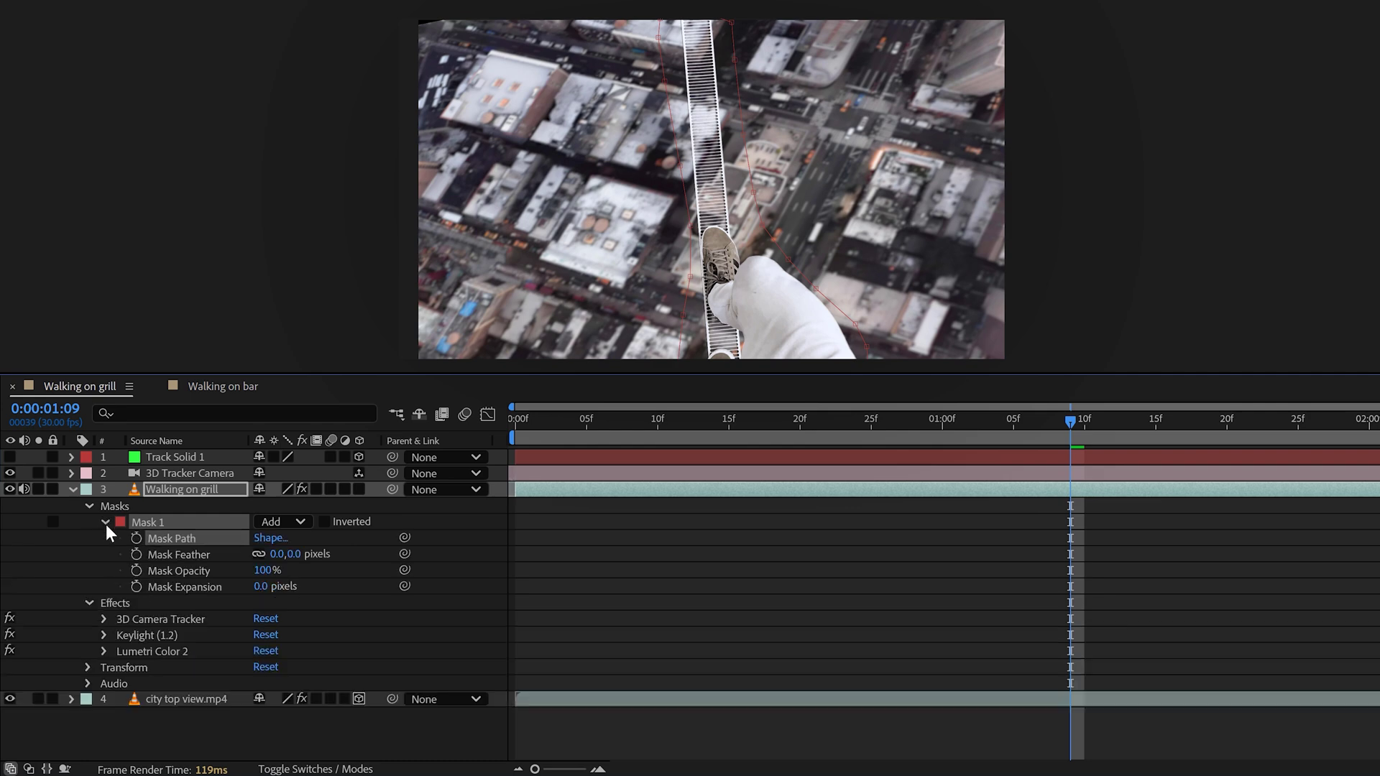
{"action": "left_click", "coordinate": [136, 538]}
{"action": "left_click_drag", "start_coordinate": [1021, 421], "coordinate": [1059, 421]}
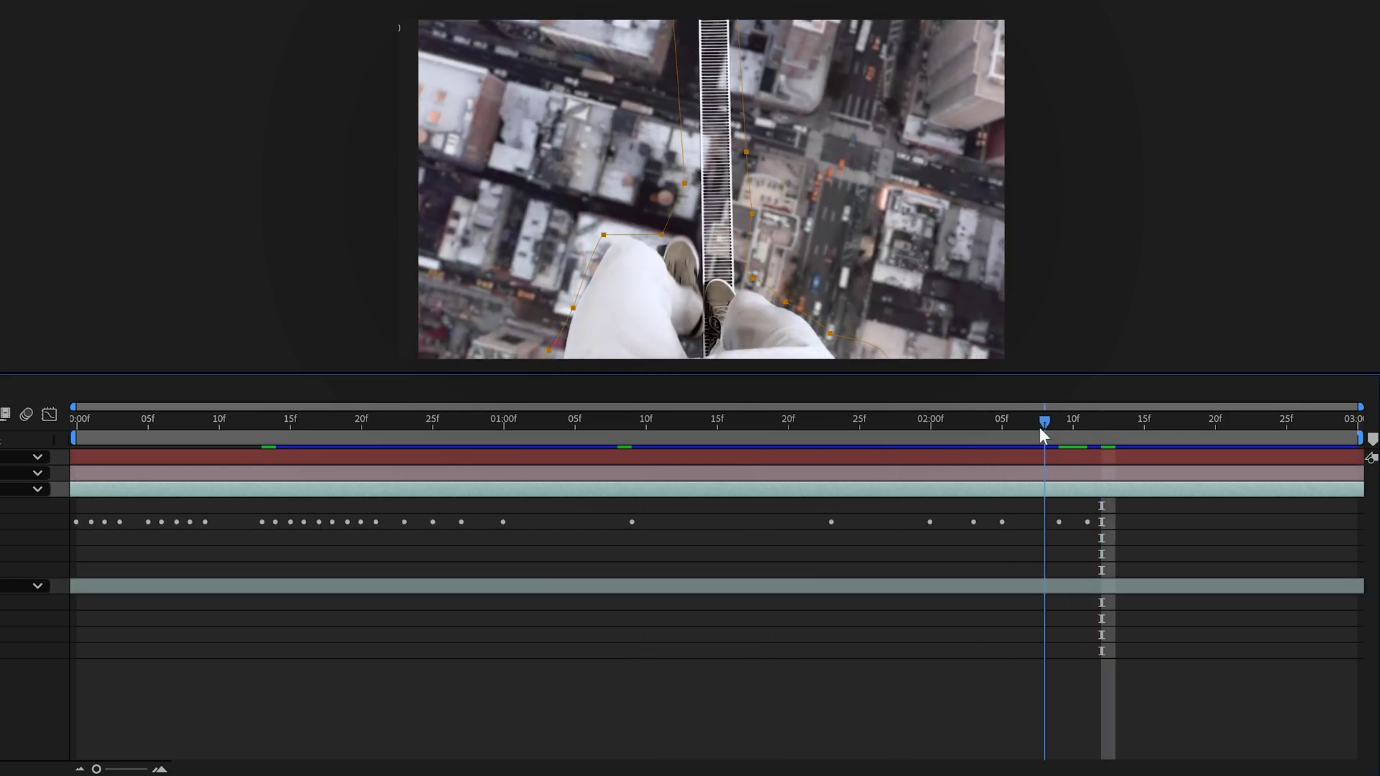
{"action": "left_click_drag", "start_coordinate": [1039, 427], "coordinate": [1114, 420]}
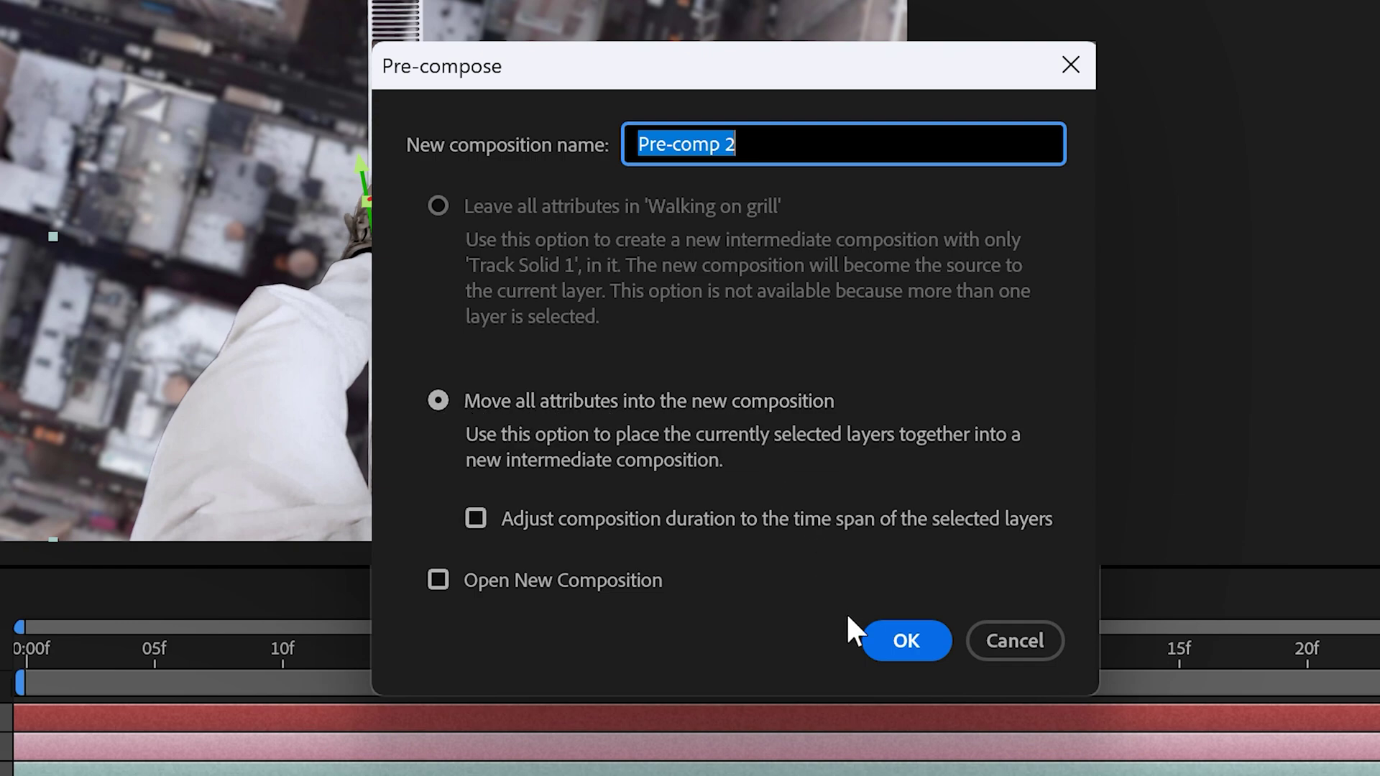
Nest all layers of Walking on grill into Pre-comp 2, moving all attributes.
{"action": "left_click", "coordinate": [911, 647]}
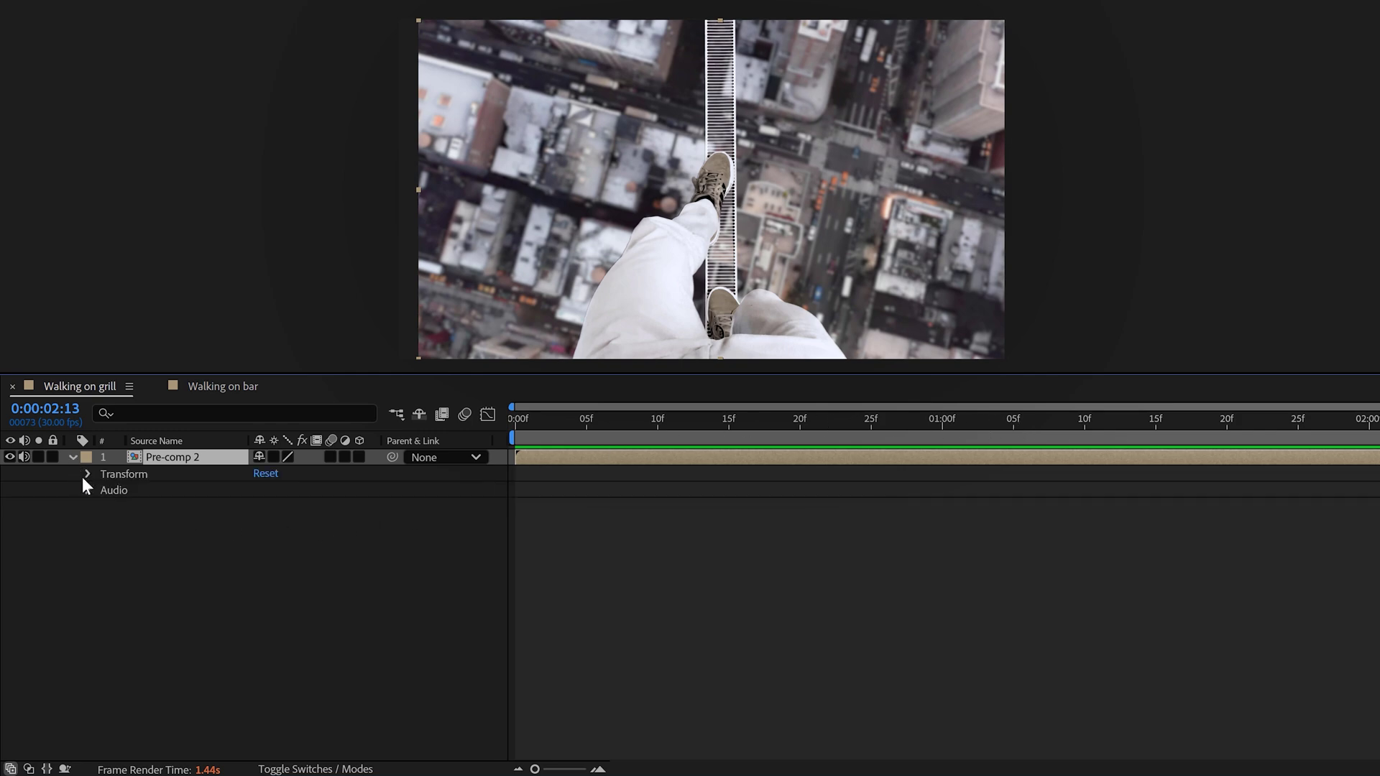
Add a wiggle(3,25) expression to Pre-comp 2's Position for a handheld shake.
{"action": "left_click", "coordinate": [85, 474]}
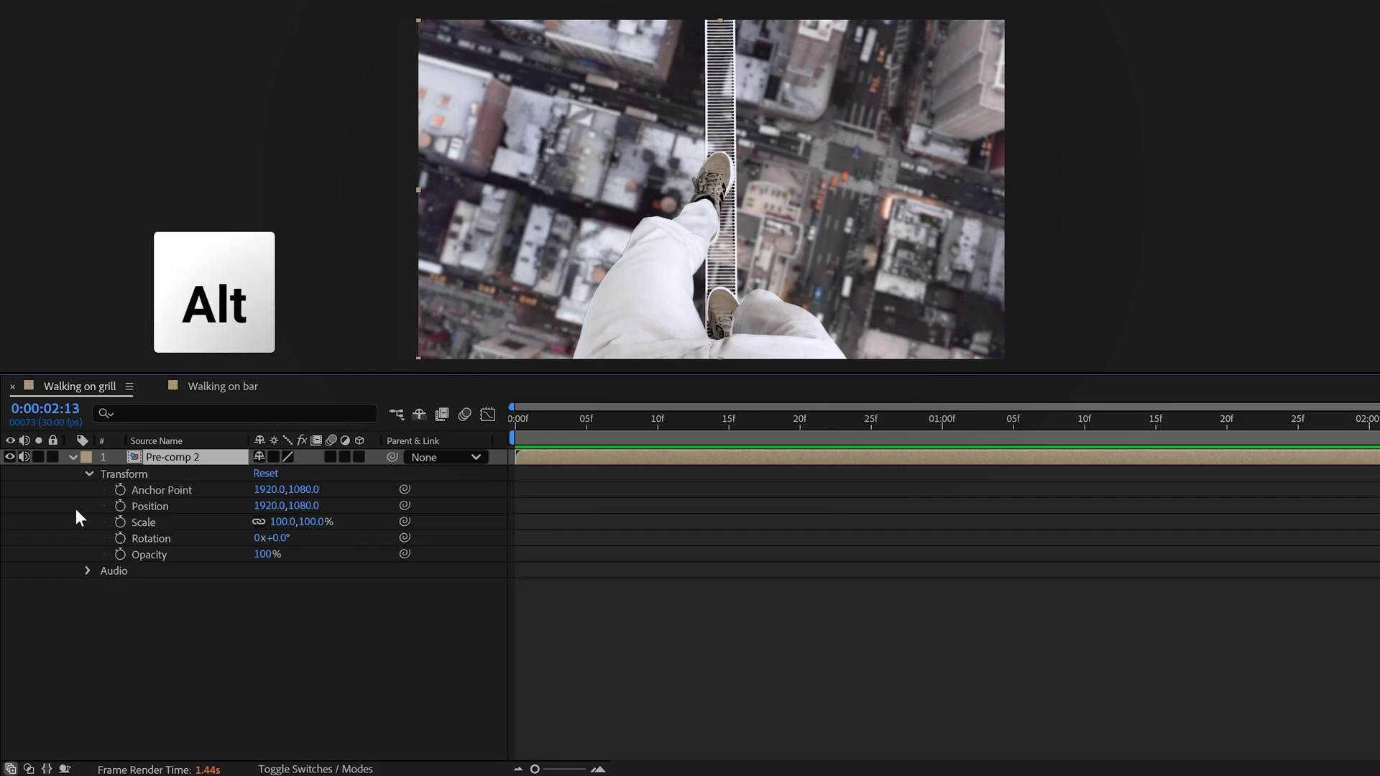
{"action": "left_click", "coordinate": [119, 507], "text": "alt"}
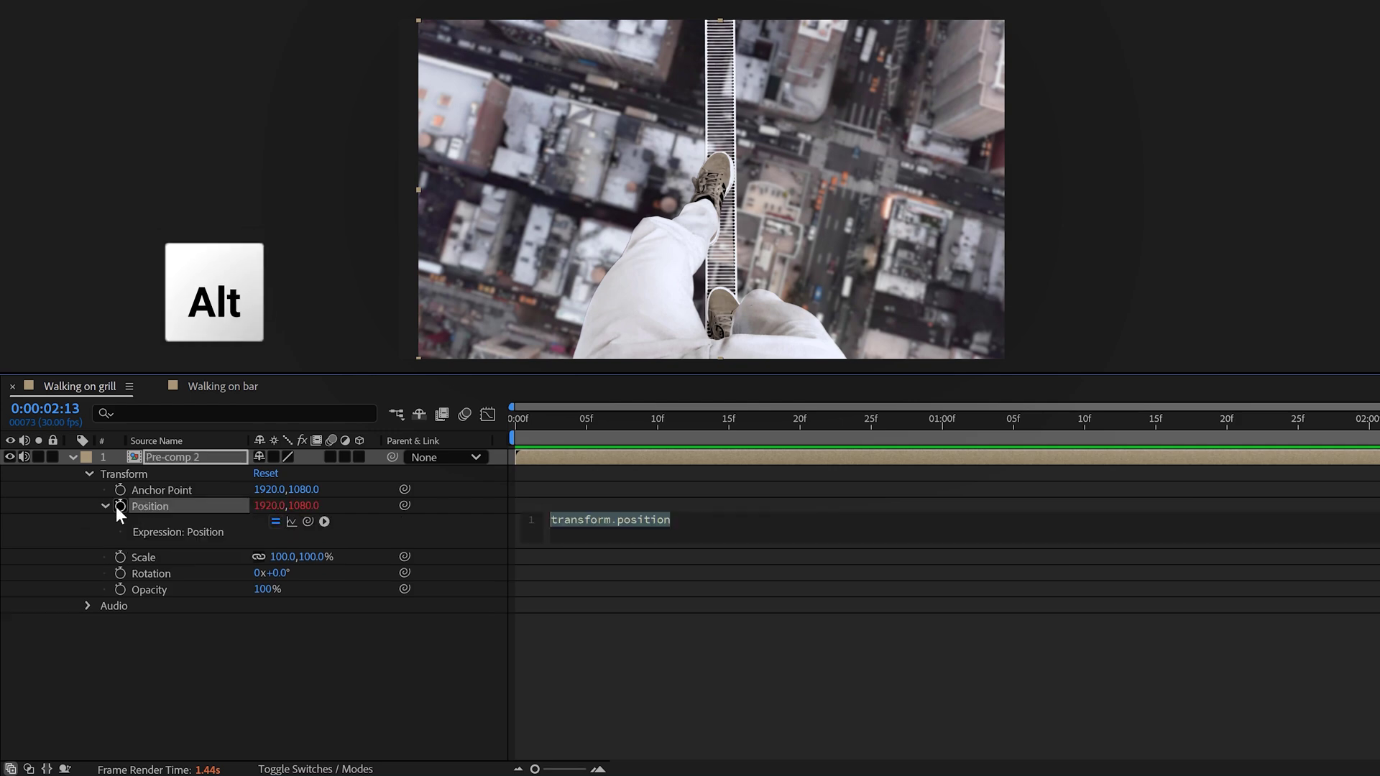
{"action": "type", "text": "wiggle("}
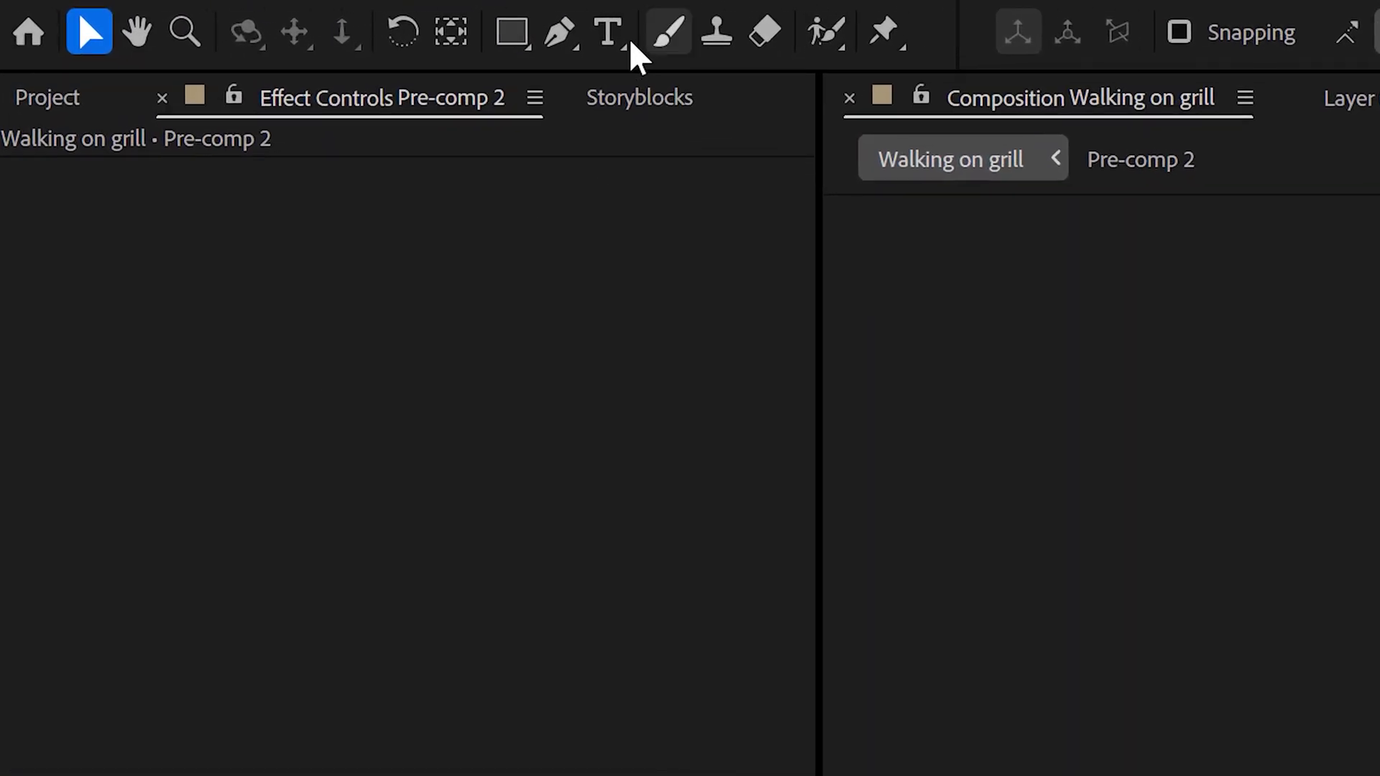
Draw an eye-shaped mask over Pre-comp 2 with curved points.
{"action": "left_click", "coordinate": [568, 33]}
{"action": "left_click", "coordinate": [1319, 626]}
{"action": "left_click_drag", "start_coordinate": [1379, 348], "coordinate": [1379, 347]}
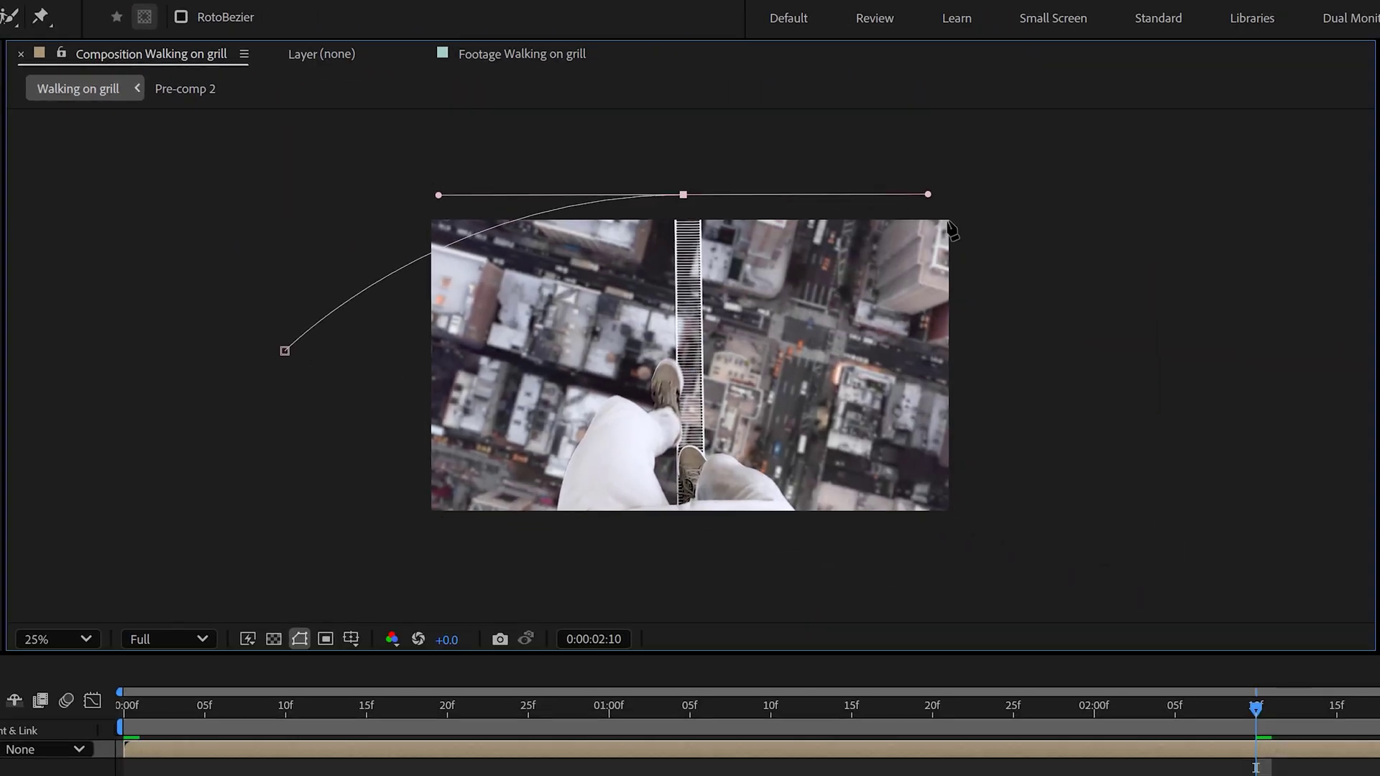
{"action": "left_click_drag", "start_coordinate": [285, 351], "coordinate": [271, 317]}
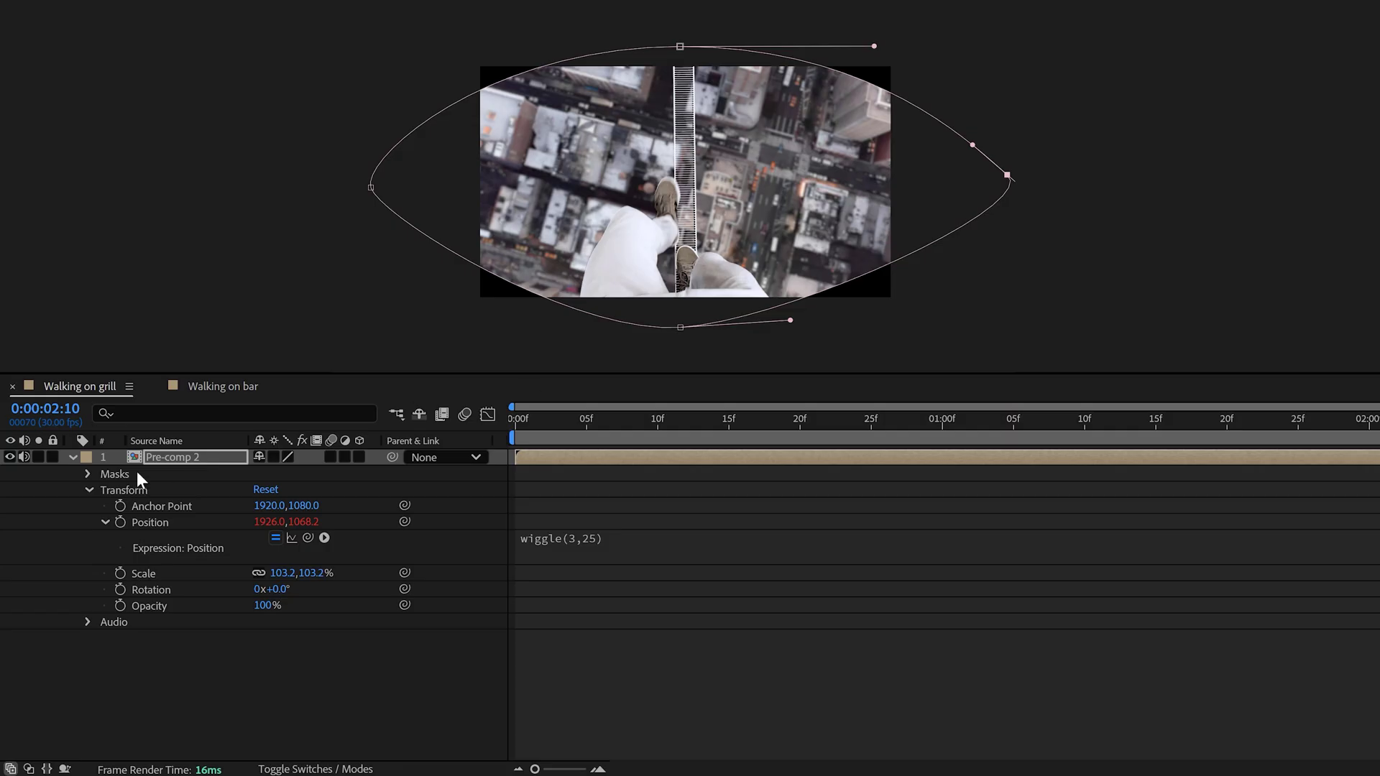
Feather Mask 1 to about 709 pixels and select its path for editing.
{"action": "left_click", "coordinate": [89, 474]}
{"action": "left_click", "coordinate": [106, 490]}
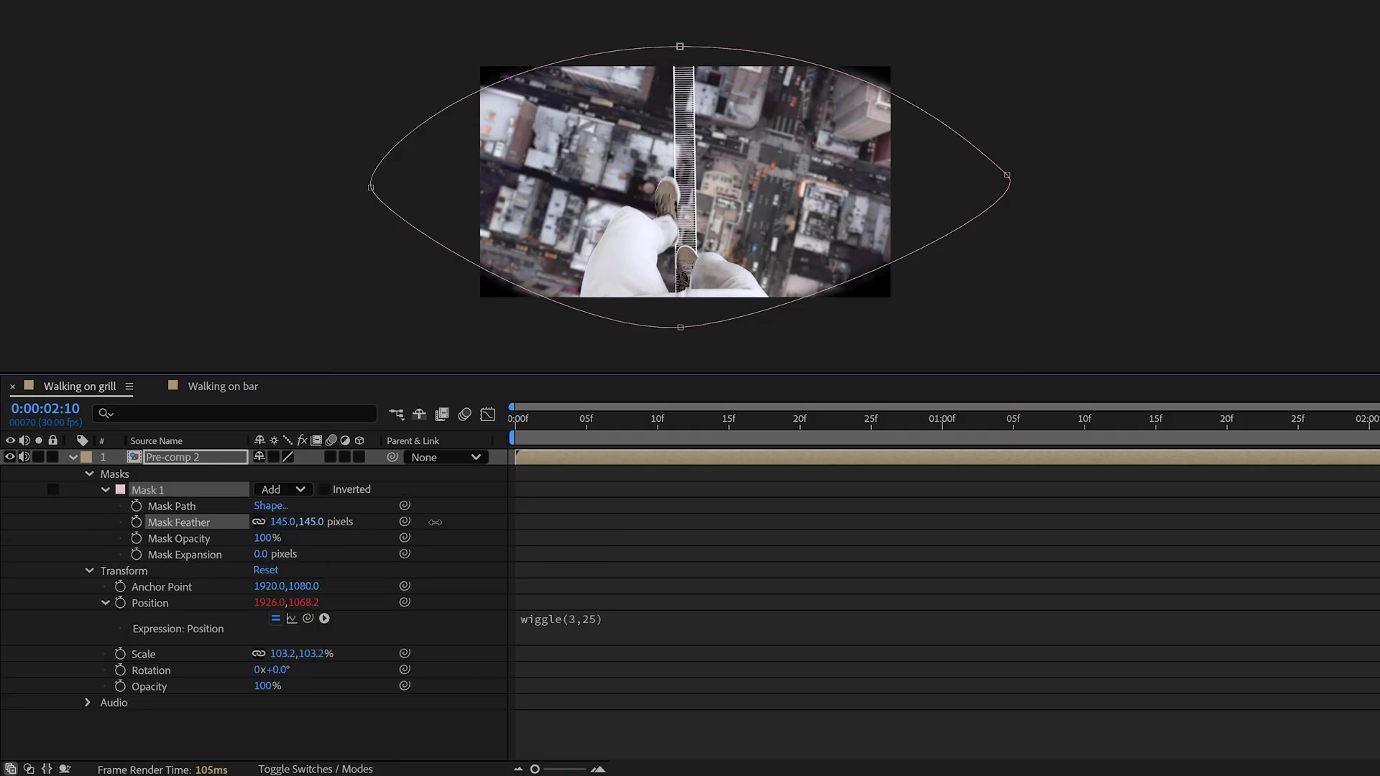
{"action": "left_click_drag", "start_coordinate": [768, 493], "coordinate": [839, 488]}
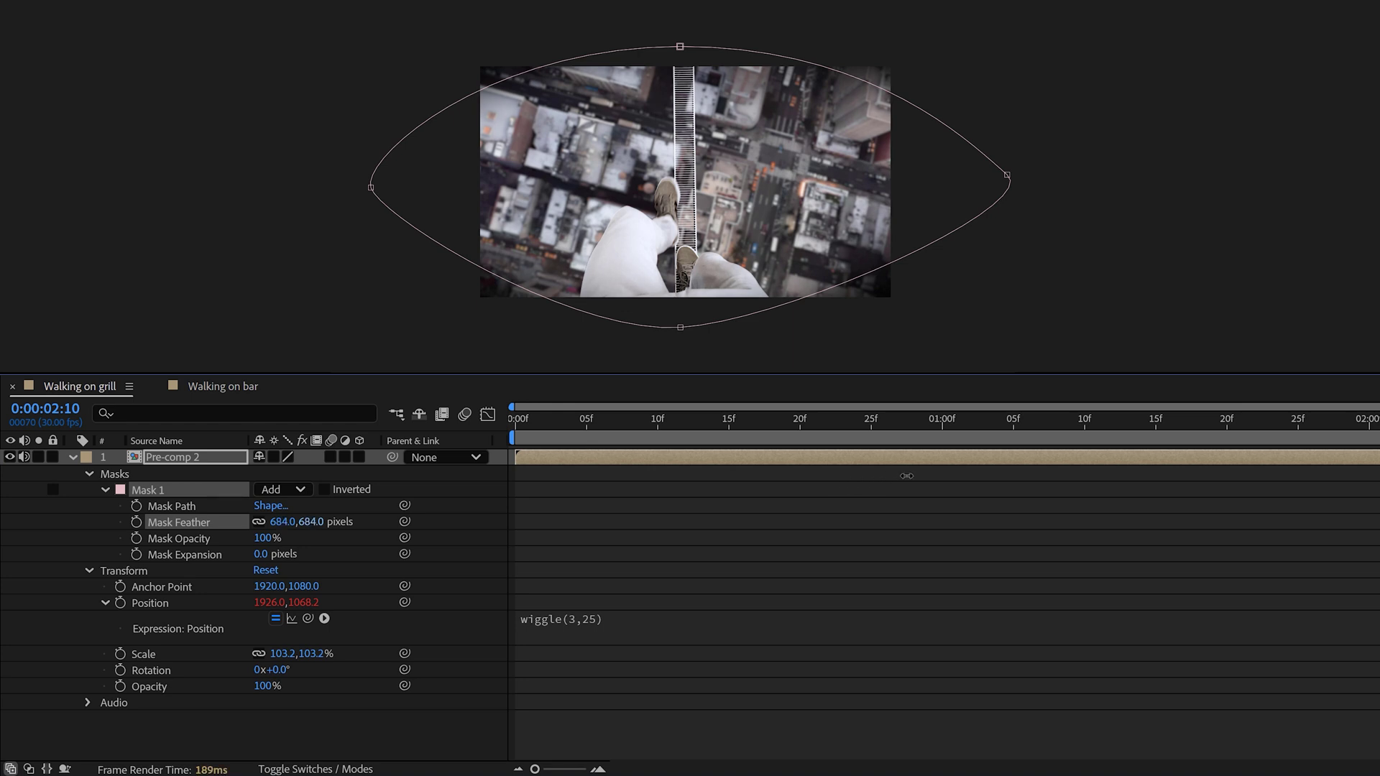
{"action": "left_click", "coordinate": [508, 254]}
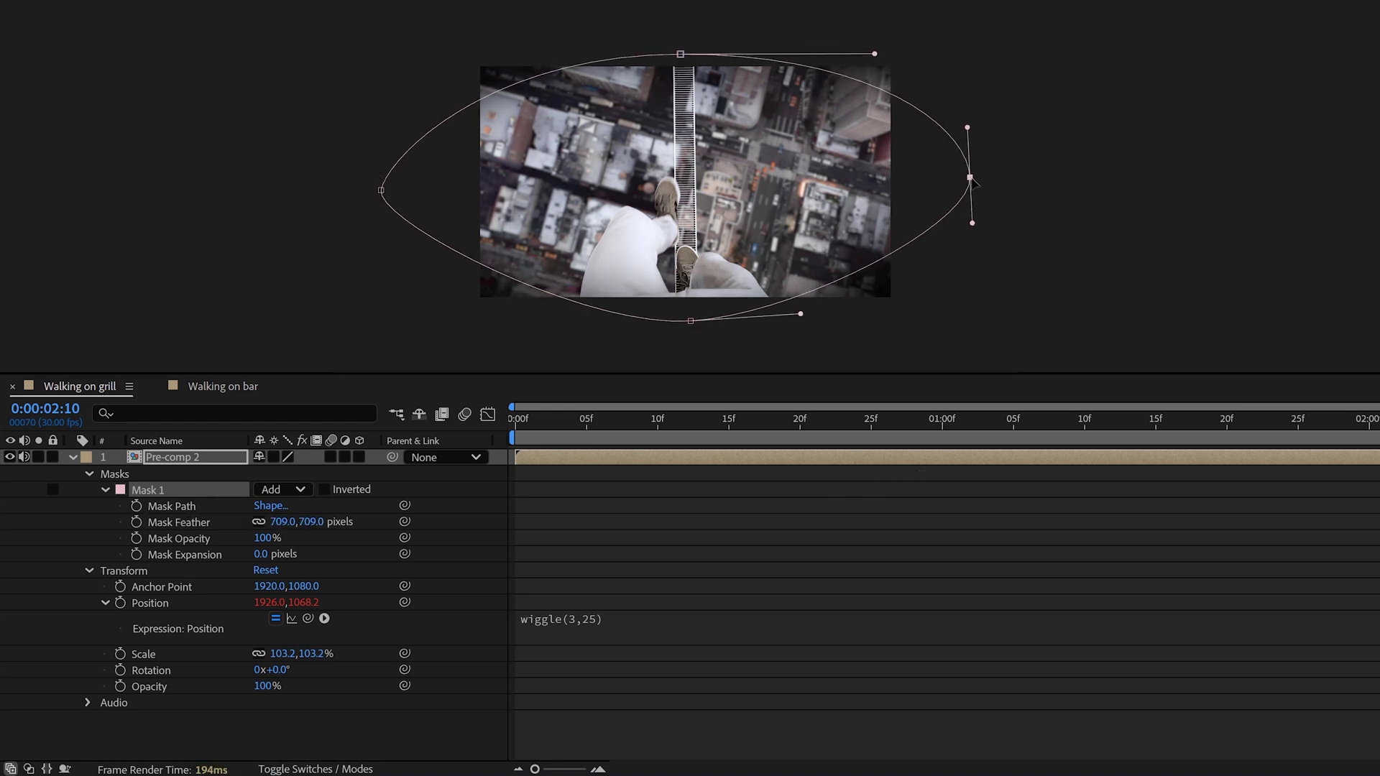
Keyframe the eye mask closing from open to a shut slit at 0:00:01:02.
{"action": "left_click_drag", "start_coordinate": [770, 419], "coordinate": [913, 420]}
{"action": "left_click_drag", "start_coordinate": [691, 324], "coordinate": [687, 303]}
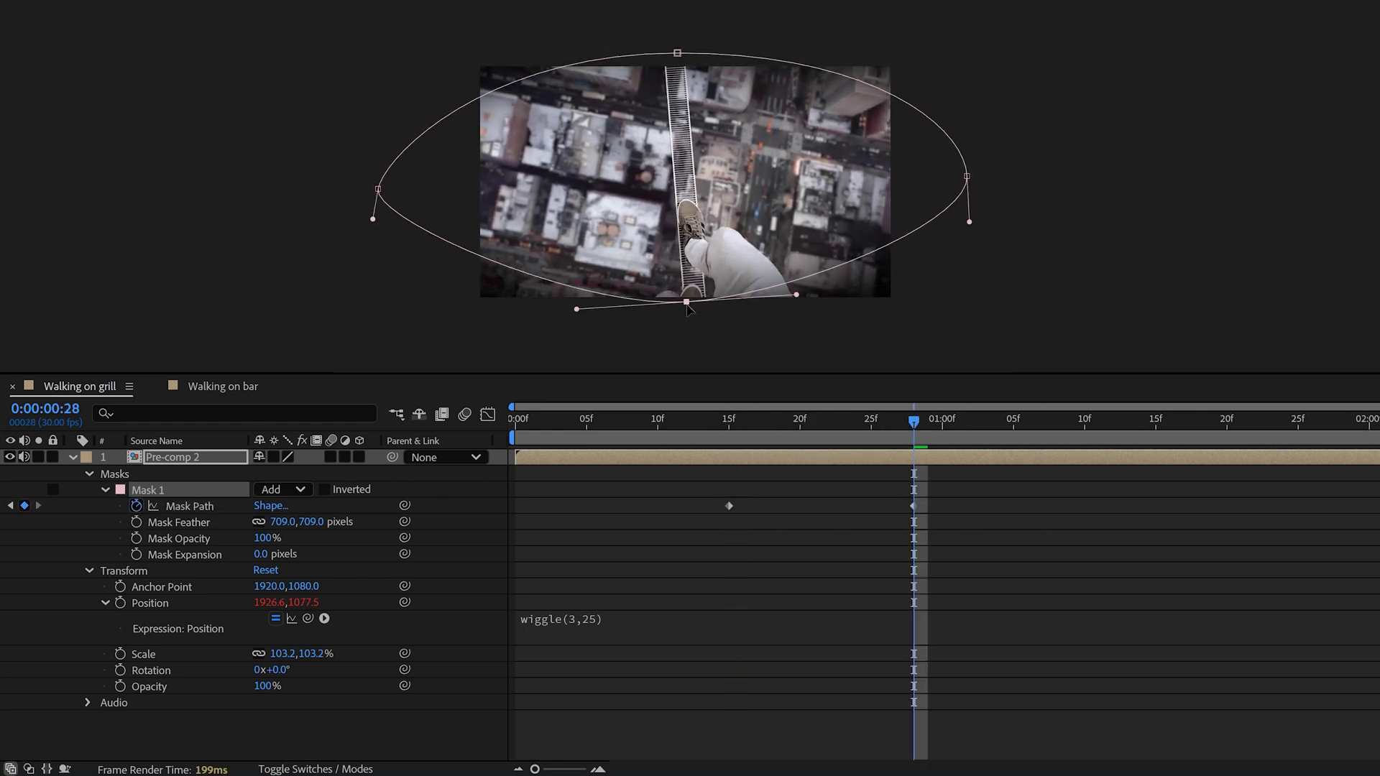
{"action": "left_click_drag", "start_coordinate": [677, 52], "coordinate": [679, 71]}
{"action": "left_click_drag", "start_coordinate": [912, 424], "coordinate": [970, 422]}
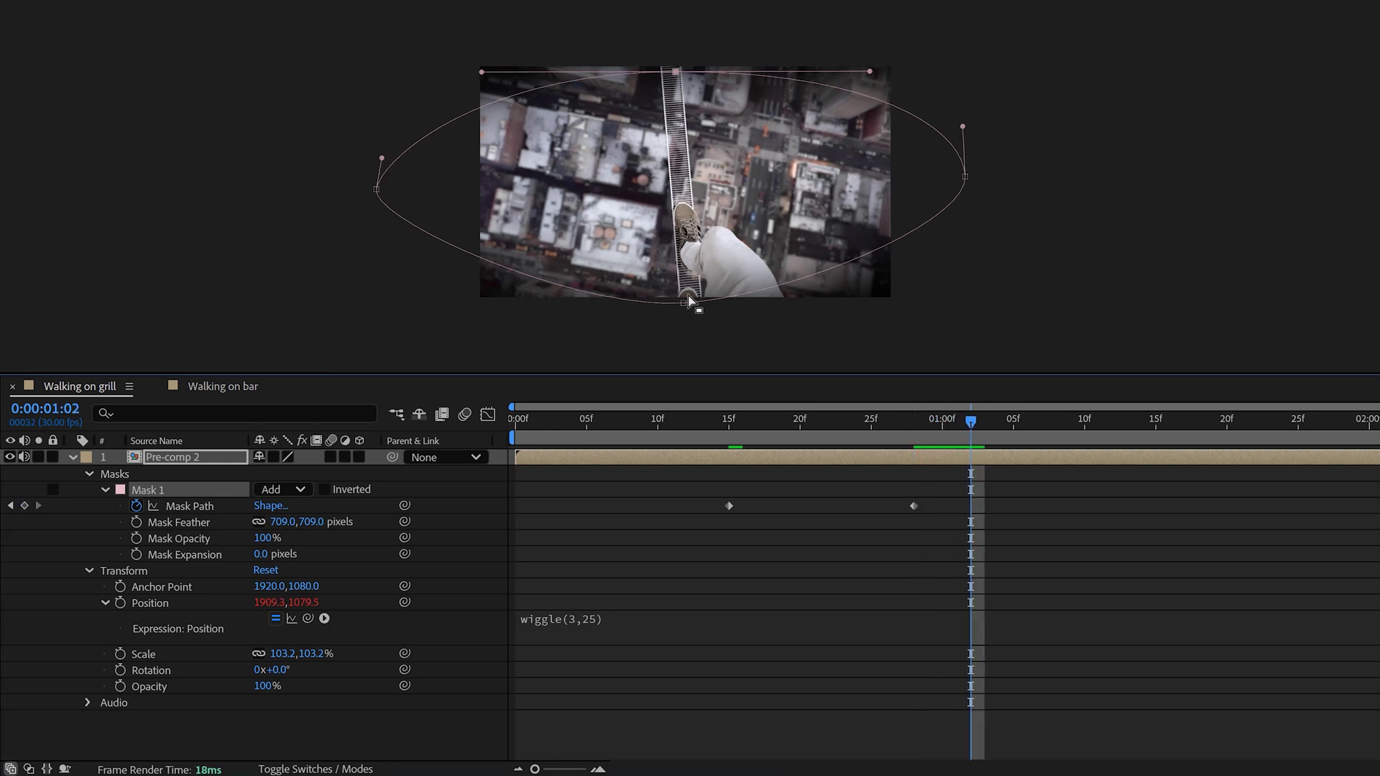
{"action": "left_click_drag", "start_coordinate": [691, 301], "coordinate": [690, 213]}
{"action": "left_click_drag", "start_coordinate": [677, 71], "coordinate": [678, 185]}
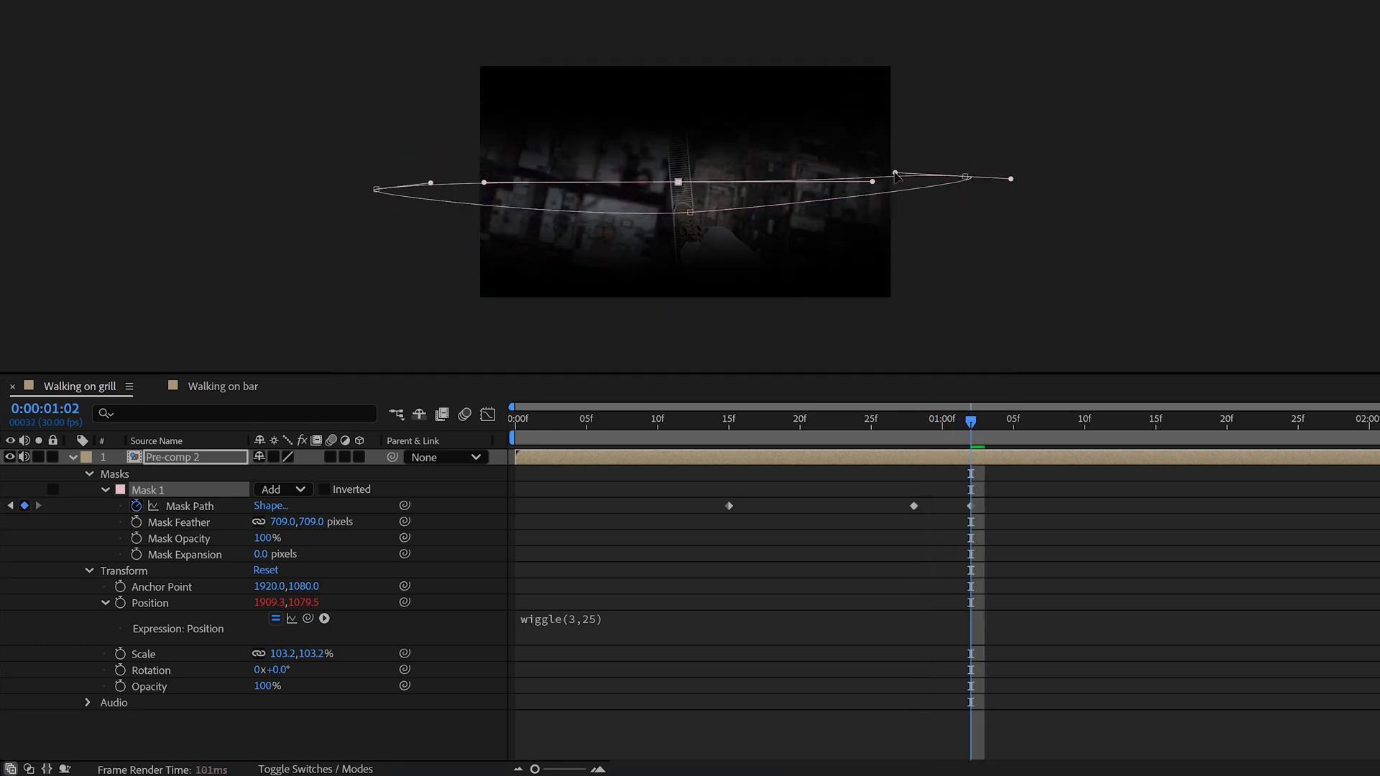
Reopen the eye mask by 0:00:01:06 and reshape its left curve.
{"action": "left_click_drag", "start_coordinate": [1007, 421], "coordinate": [1029, 418]}
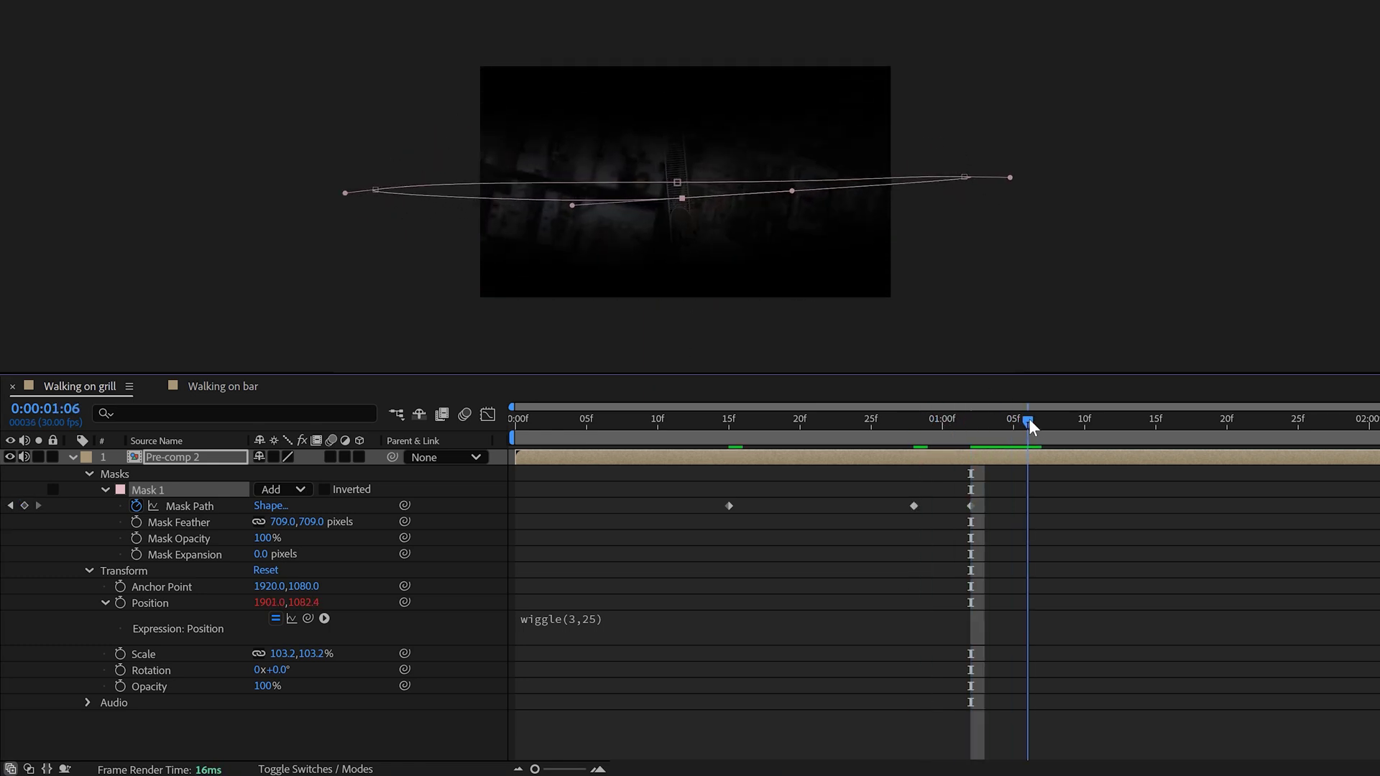
{"action": "left_click_drag", "start_coordinate": [683, 199], "coordinate": [697, 321]}
{"action": "left_click_drag", "start_coordinate": [677, 182], "coordinate": [693, 55]}
{"action": "left_click_drag", "start_coordinate": [430, 185], "coordinate": [428, 174]}
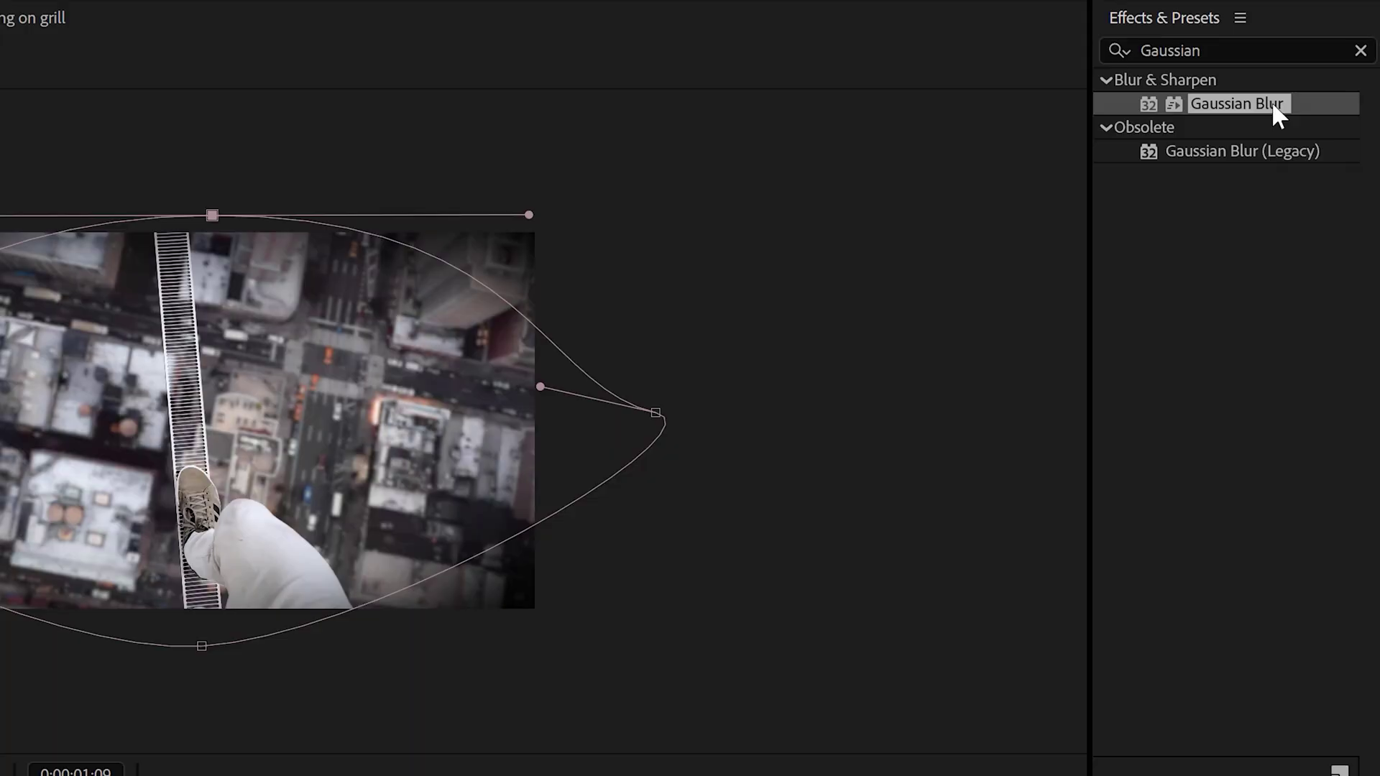
Apply Gaussian Blur to Pre-comp 2 and show its Blurriness at 0:00:00:28.
{"action": "left_click_drag", "start_coordinate": [953, 540], "coordinate": [239, 458]}
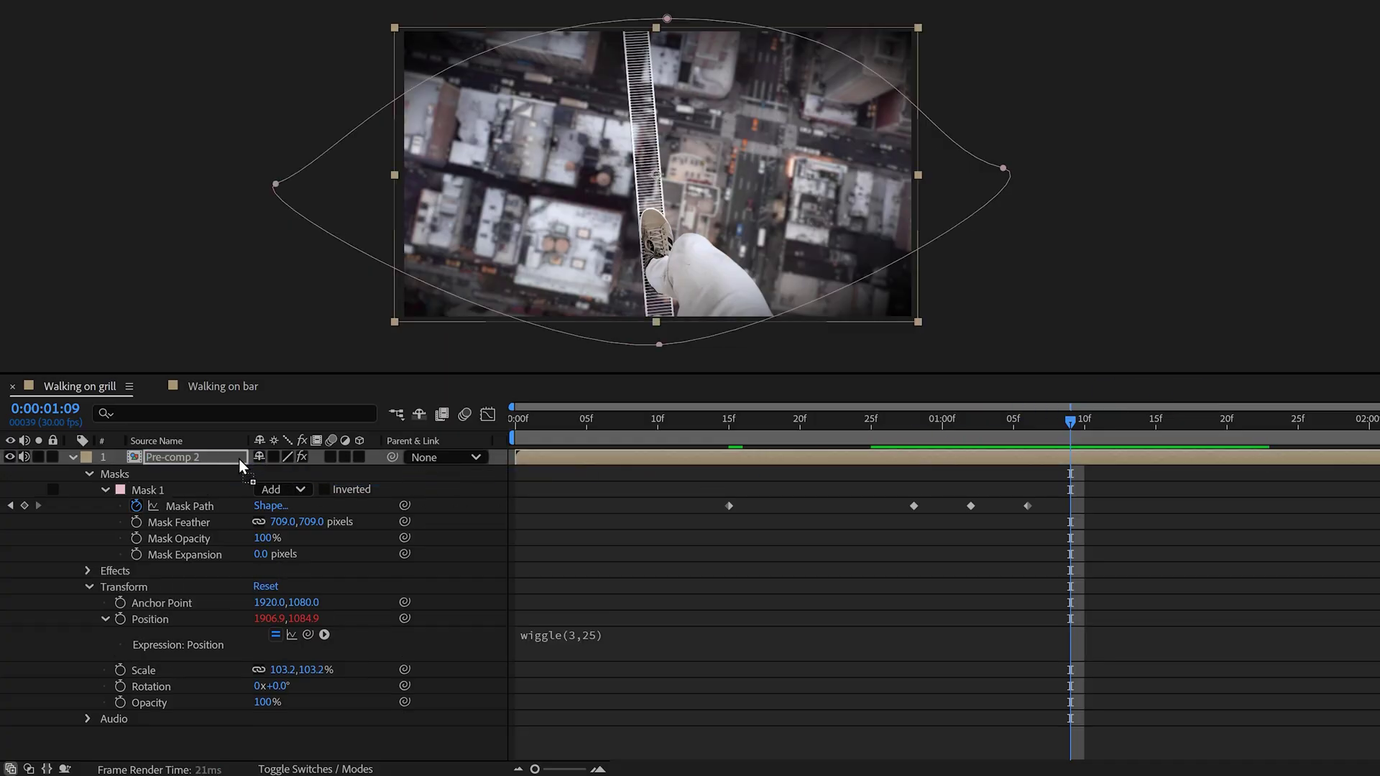
{"action": "left_click", "coordinate": [86, 571]}
{"action": "left_click", "coordinate": [105, 585]}
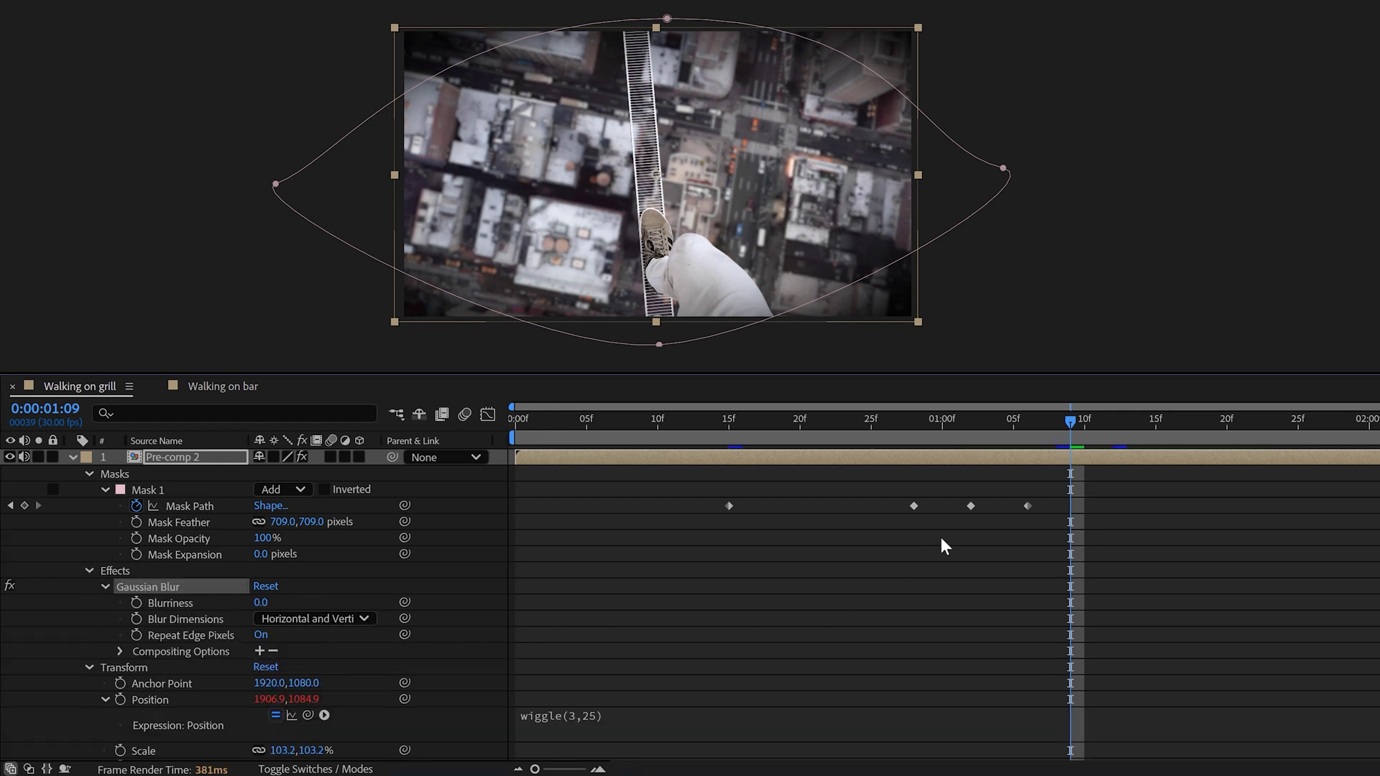
{"action": "left_click_drag", "start_coordinate": [1066, 418], "coordinate": [918, 442]}
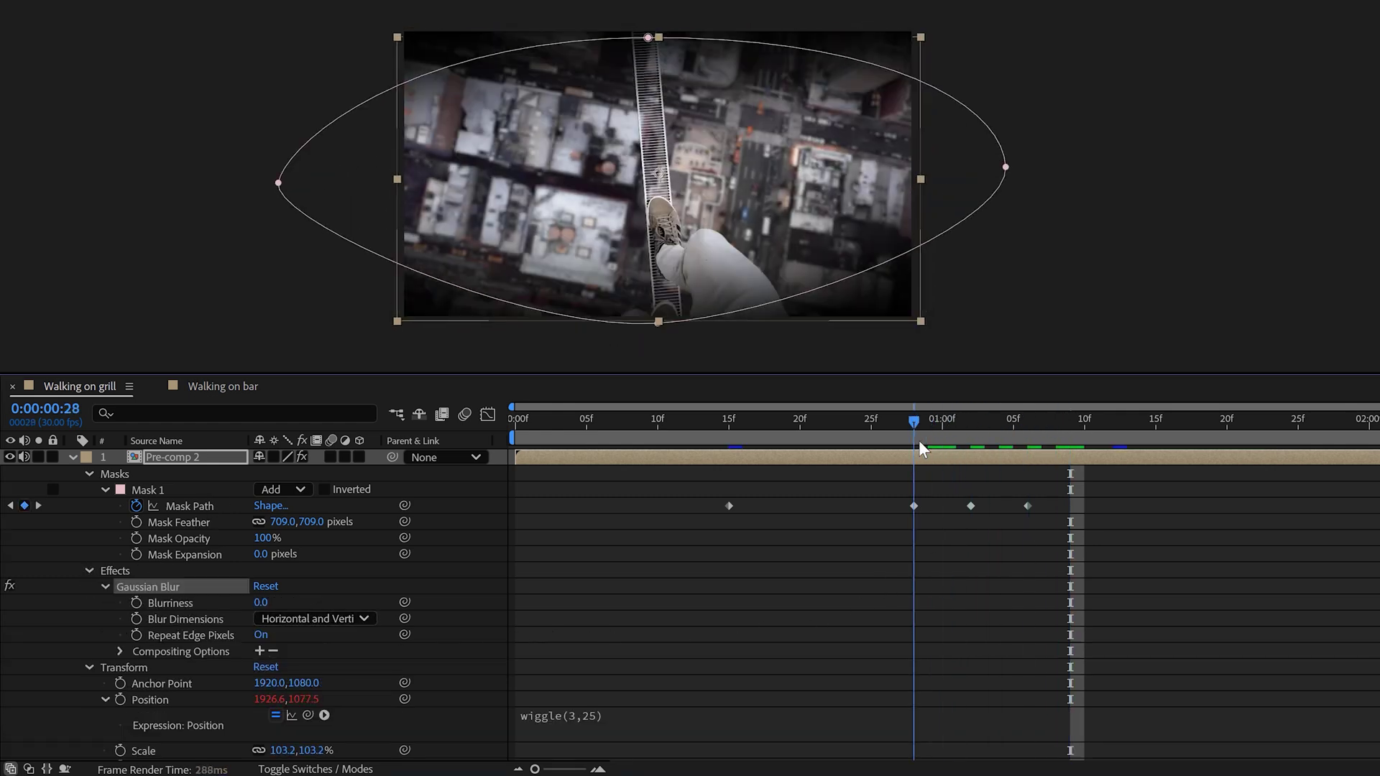